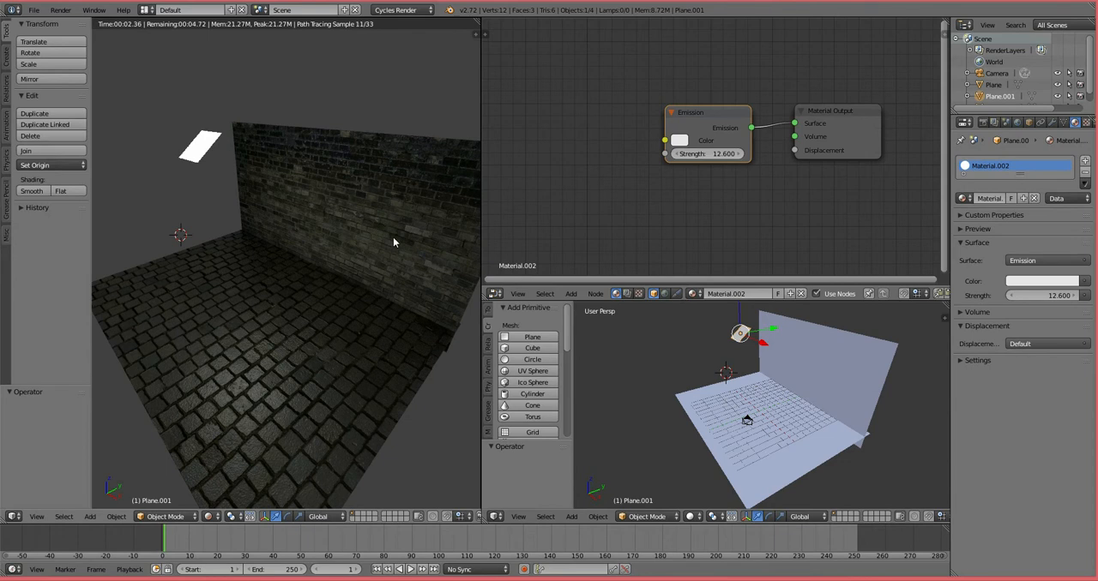
Step: Start a new scene from the startup file and delete the default cube
middle_click_drag(353, 271, 406, 283)
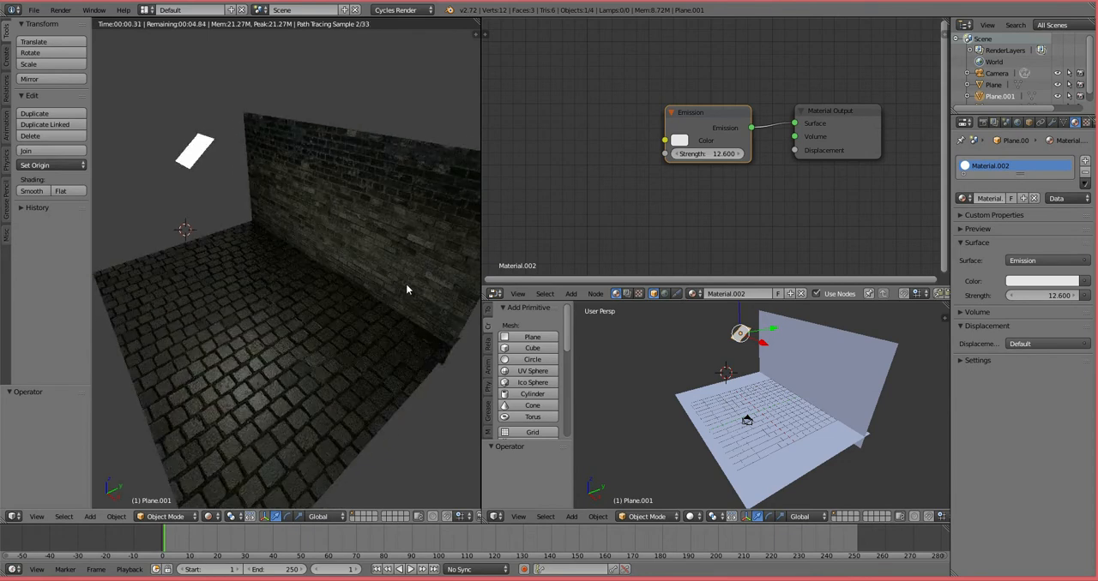
left_click(38, 10)
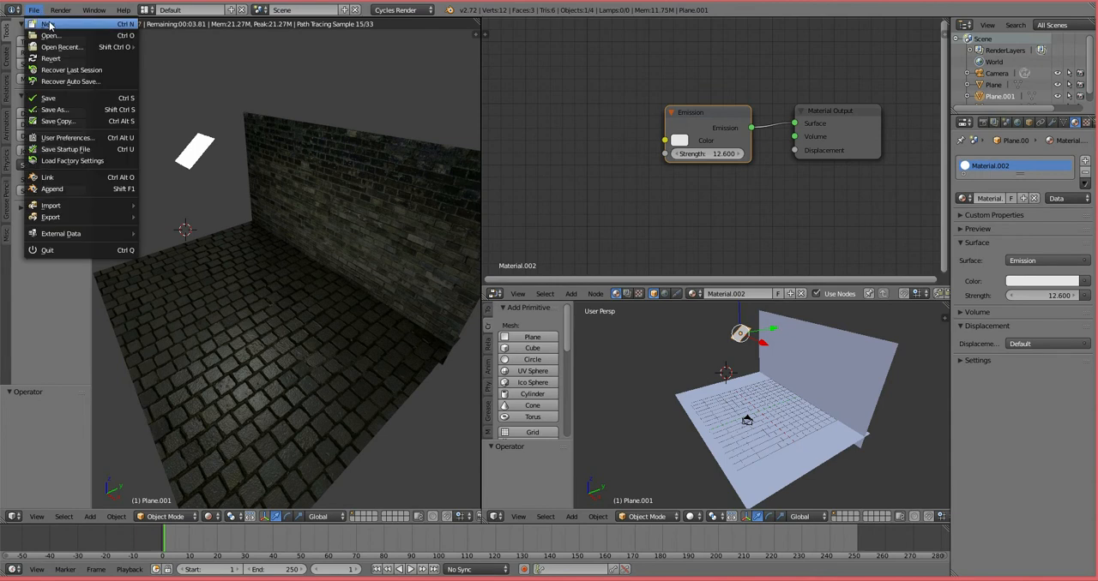
left_click(48, 24)
left_click(53, 36)
middle_click_drag(538, 296, 554, 301)
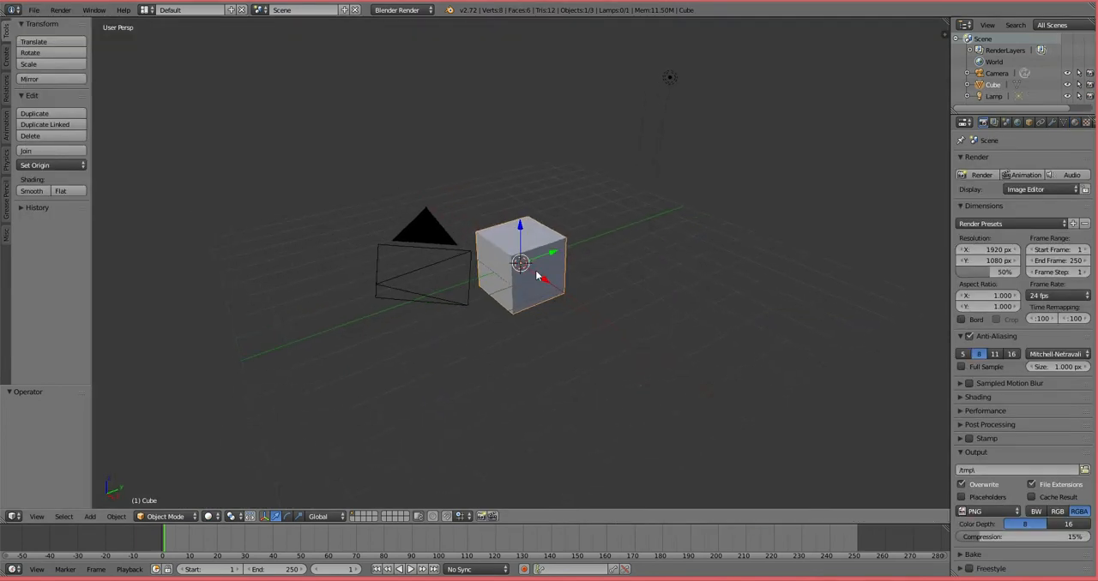
key("x")
left_click(537, 273)
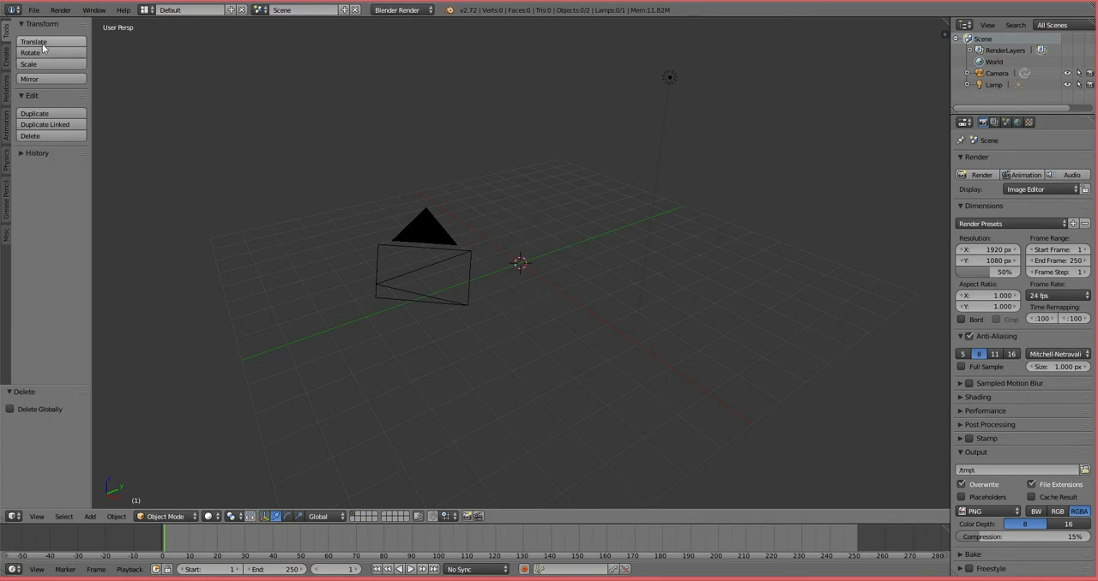
Step: Add a plane at the scene centre and scale it up by about 5.4 as the ground
left_click(6, 57)
left_click(25, 55)
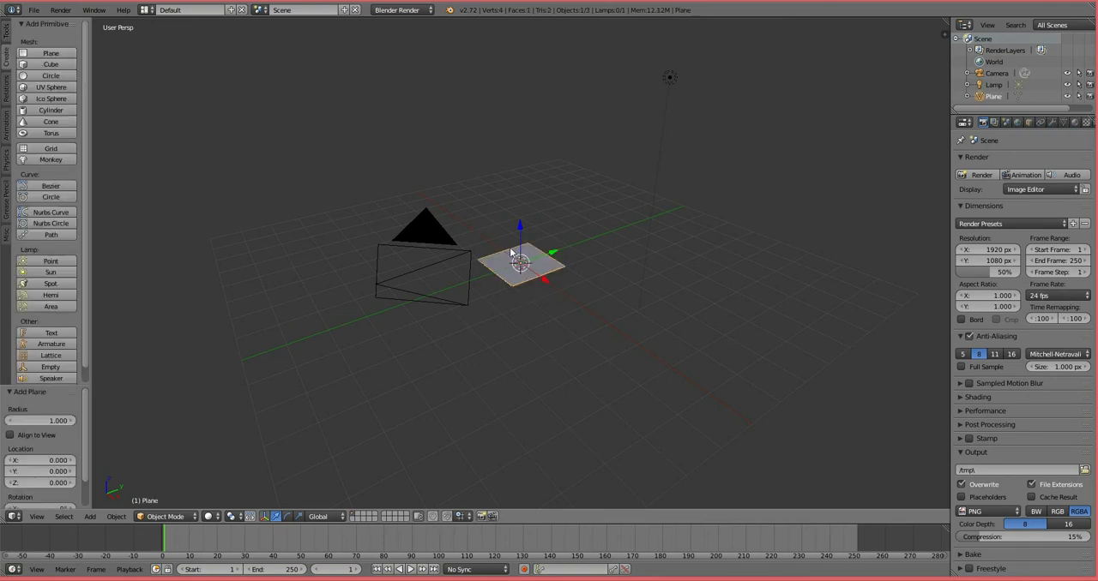
key("s")
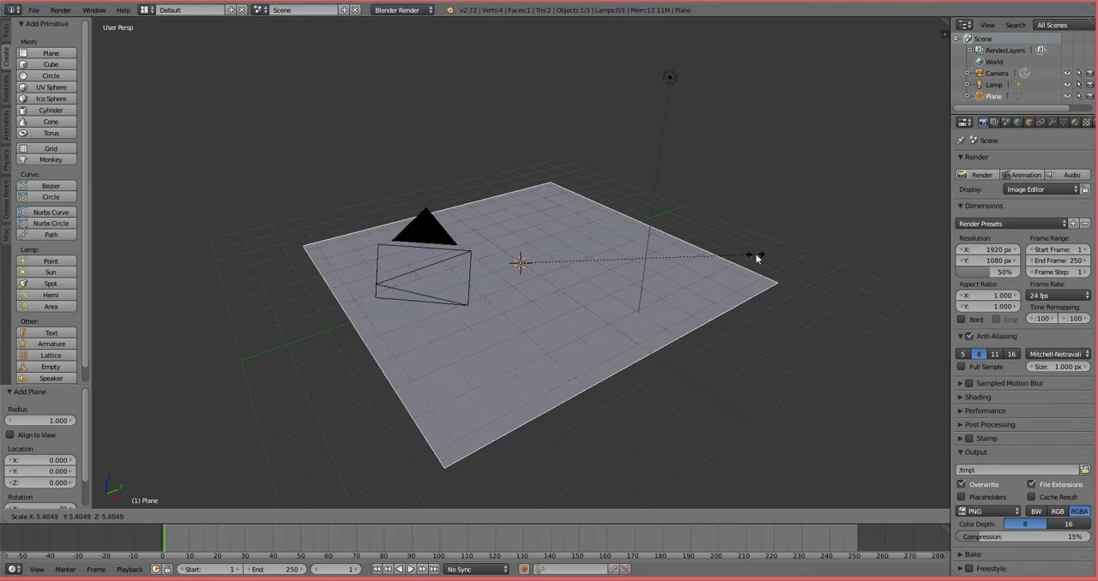
left_click(755, 257)
Step: Add a UV sphere, raise it about 0.719 along Z, and give it smooth shading
left_click(50, 86)
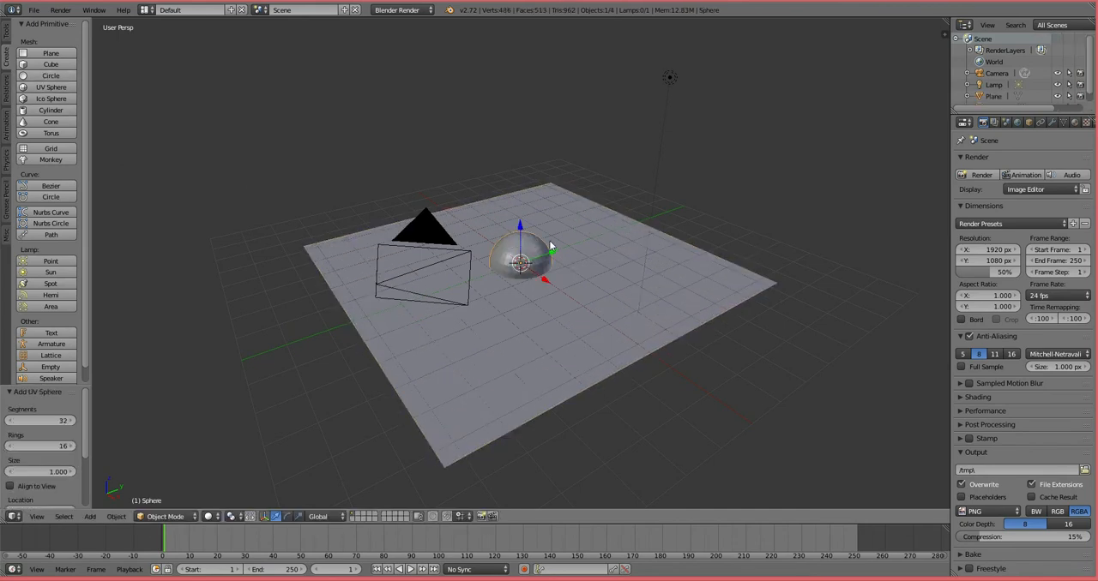
left_click_drag(524, 235, 524, 215)
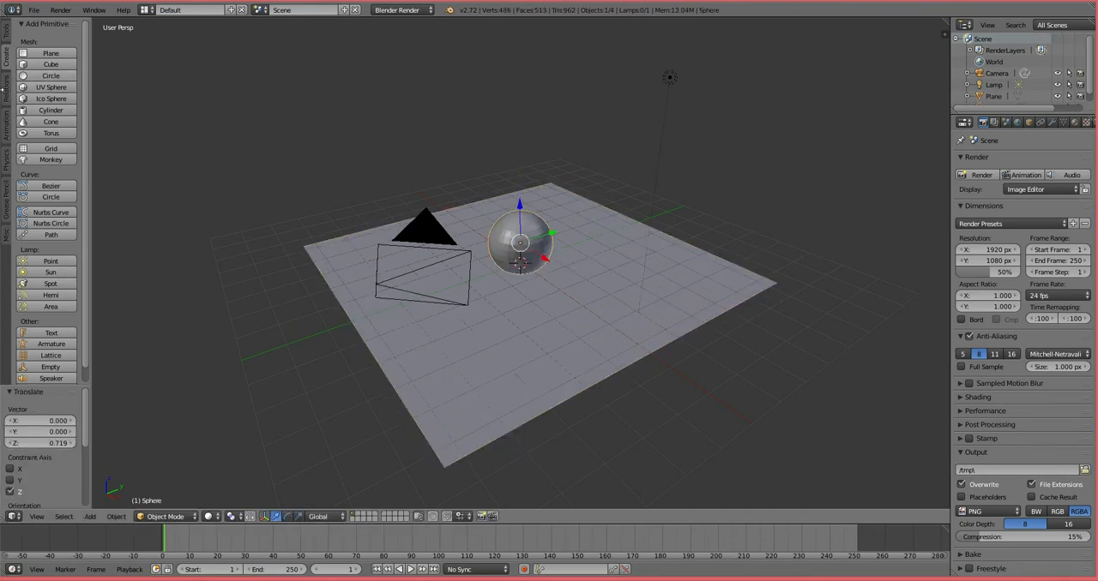
left_click(7, 34)
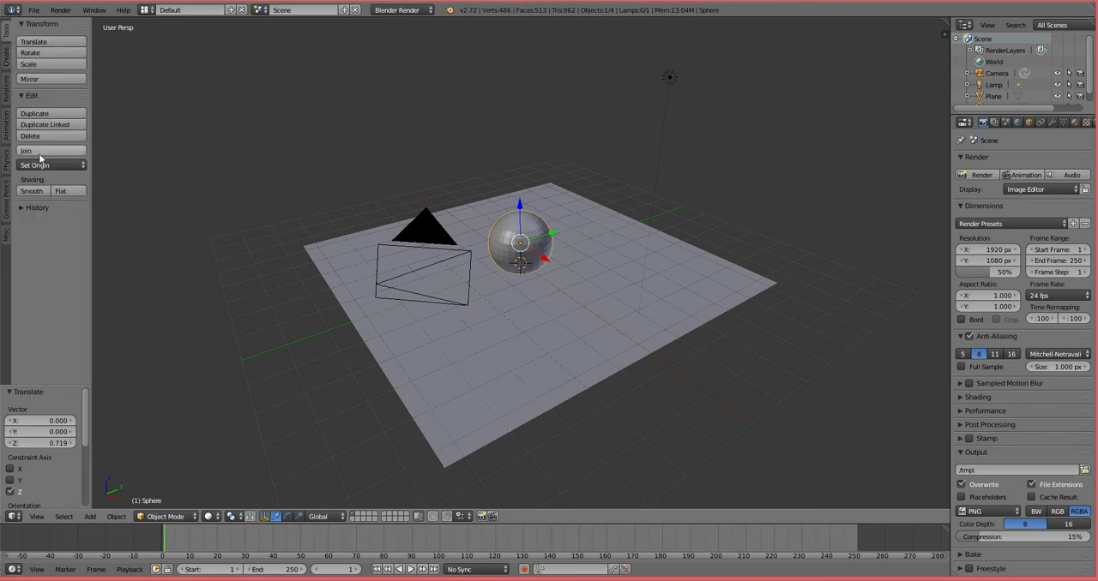
left_click(39, 190)
Step: Scale the ground plane up by about 1.235 and switch the render engine to Cycles Render
scroll(532, 270, "up", 5)
right_click(546, 317)
key("s")
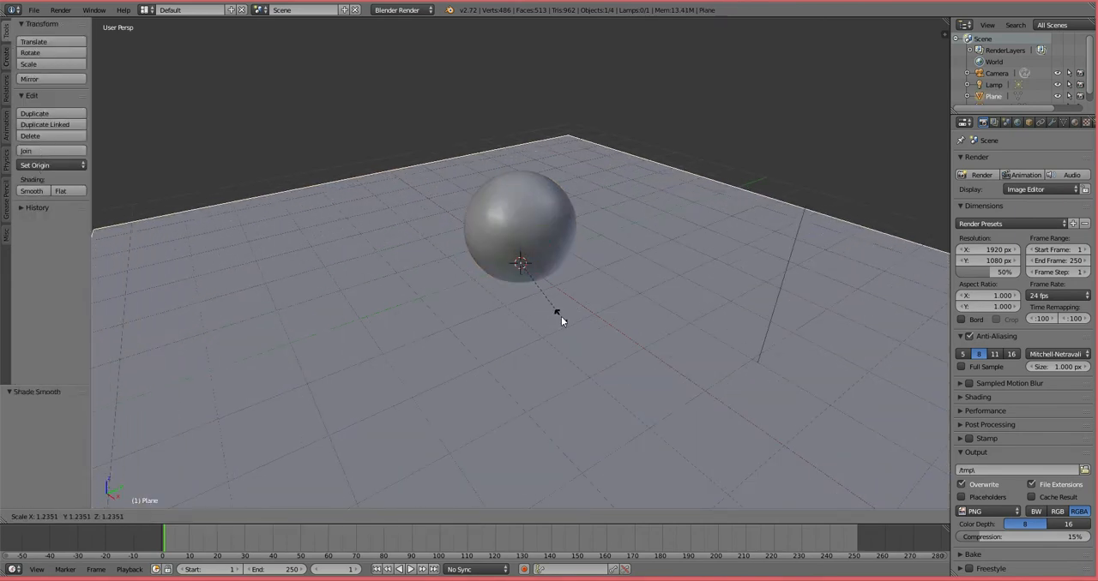
left_click(560, 317)
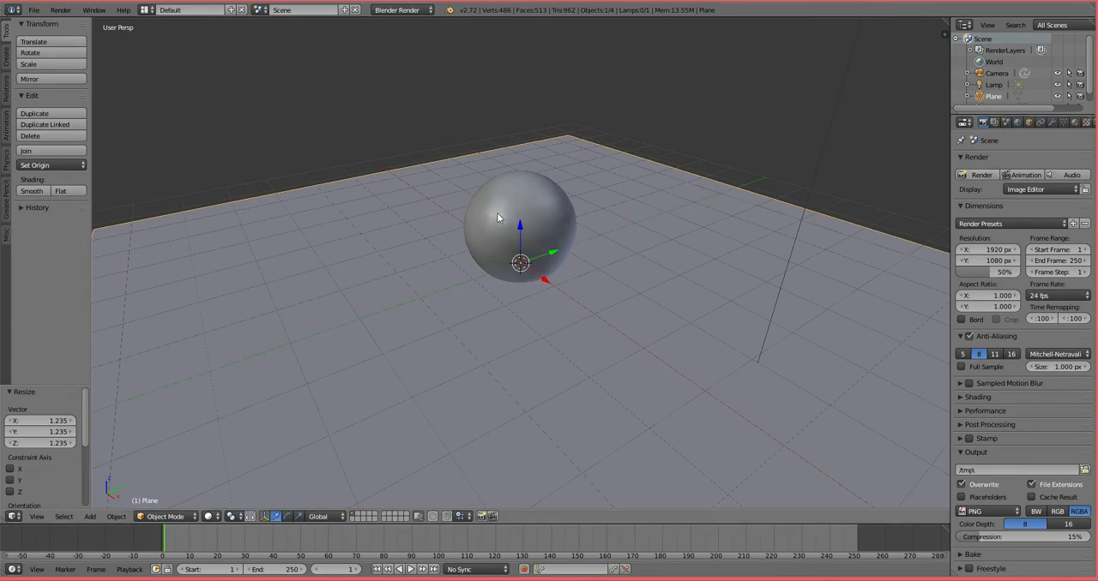
left_click(418, 10)
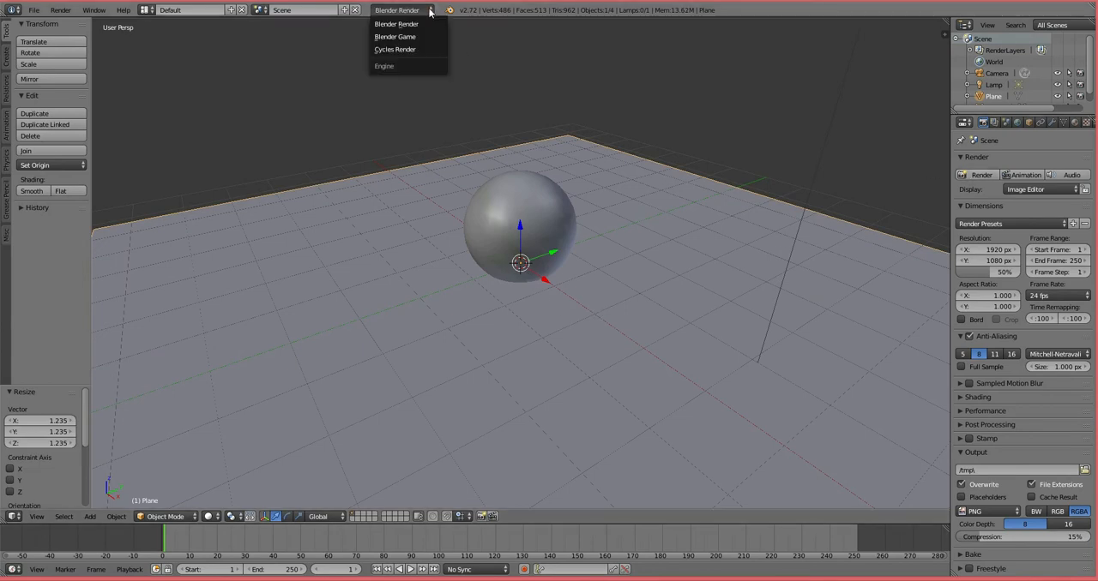
left_click(411, 49)
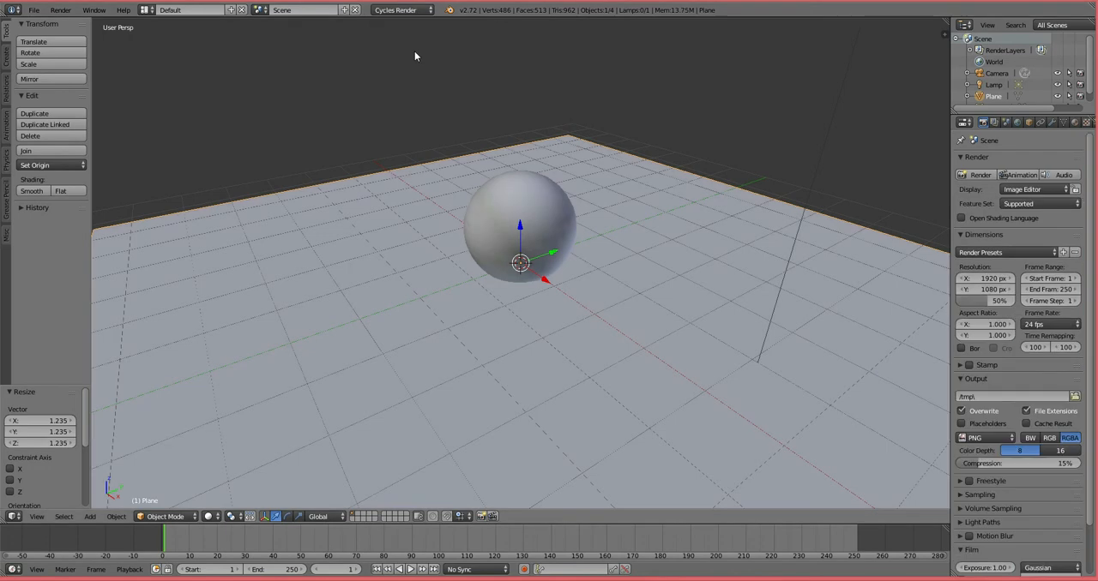
Step: Raise the sphere about 0.298 along Z so it rests on the plane, and assign it a new material
right_click(522, 218)
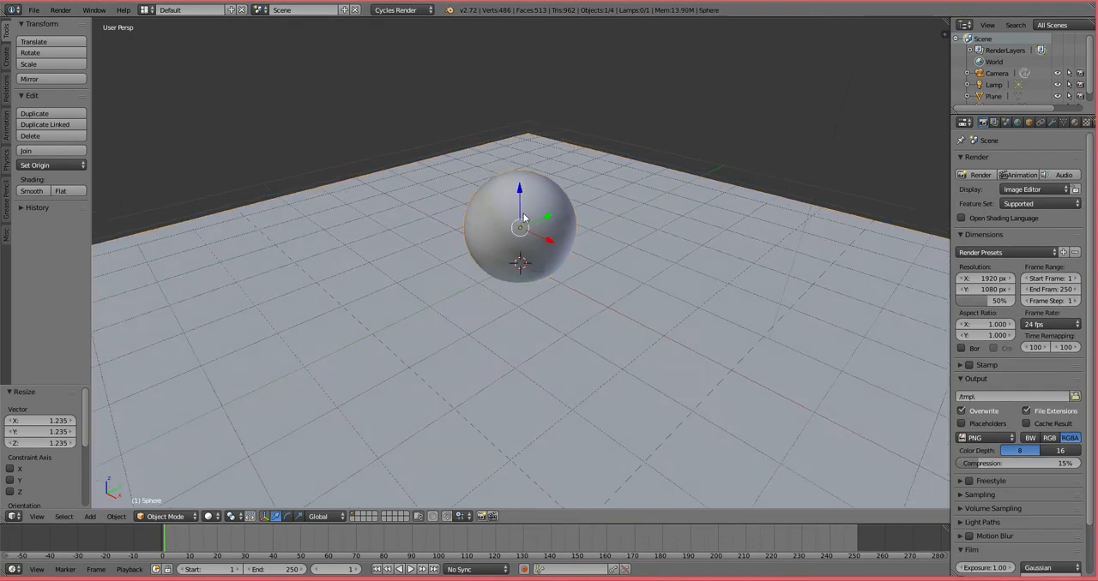
key("KP_3")
left_click_drag(520, 191, 518, 169)
key("KP_5")
middle_click_drag(520, 205, 565, 281)
key("KP_5")
scroll(536, 274, "down", 2)
scroll(541, 264, "up", 2)
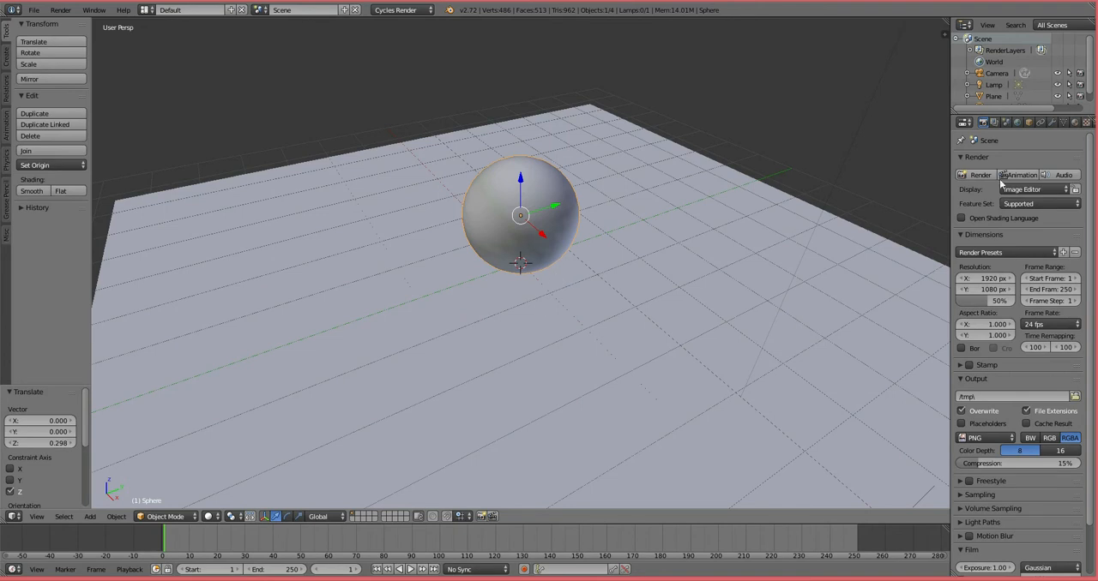
left_click(1074, 124)
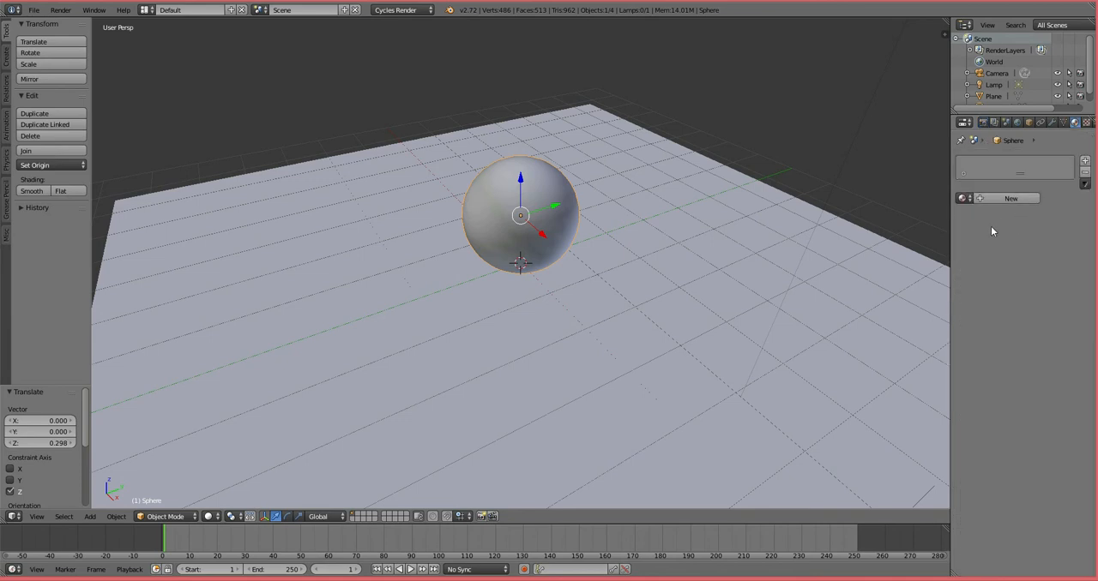
left_click(1020, 198)
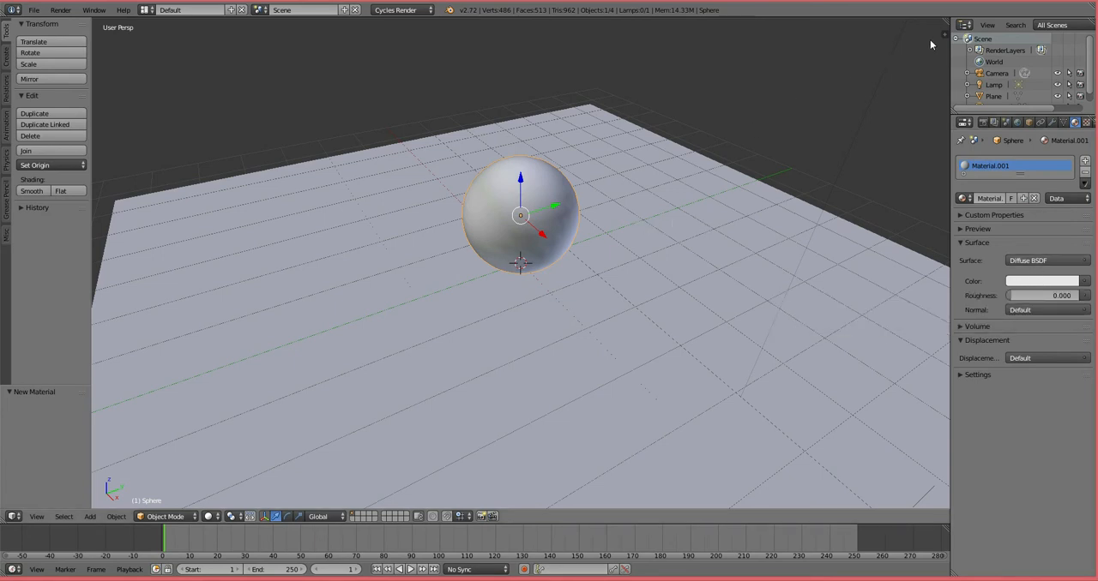
Step: Split the 3D view into one tall viewport beside two stacked ones, and set the tall one to Rendered shading
left_click_drag(945, 19, 520, 68)
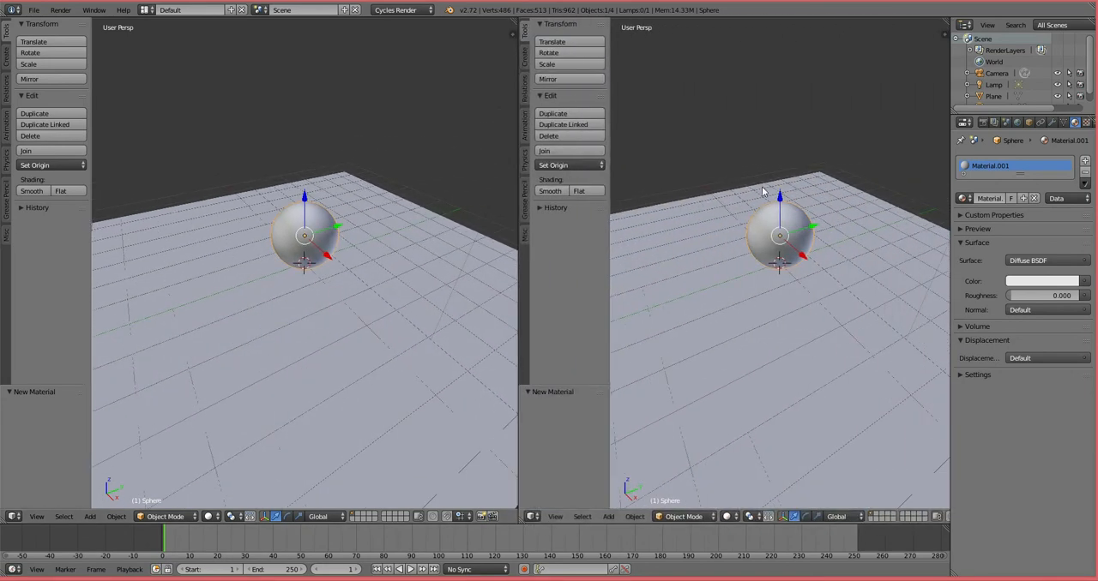
left_click_drag(946, 19, 947, 281)
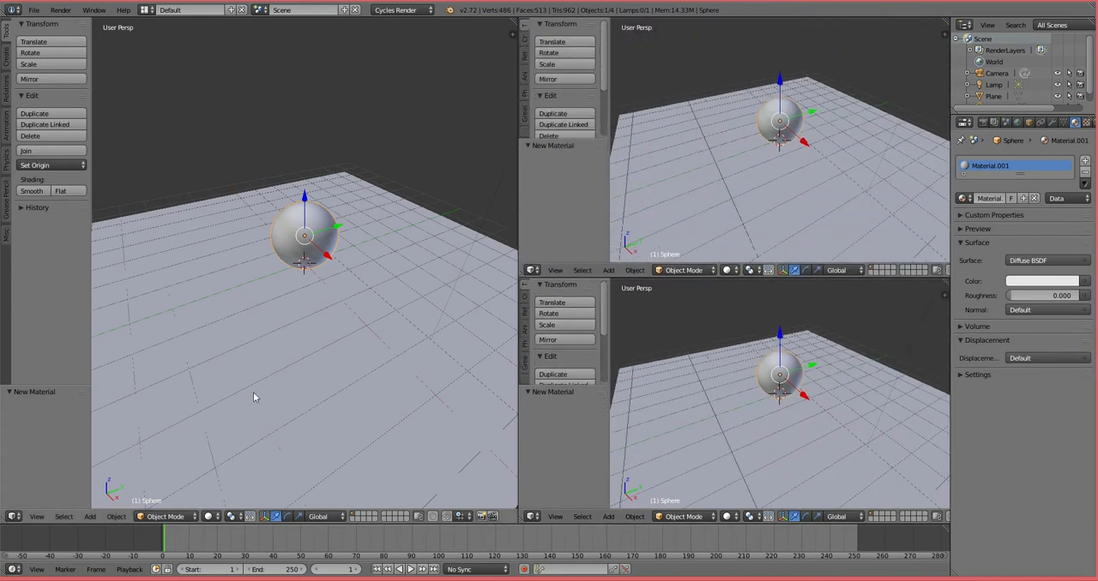
left_click(215, 518)
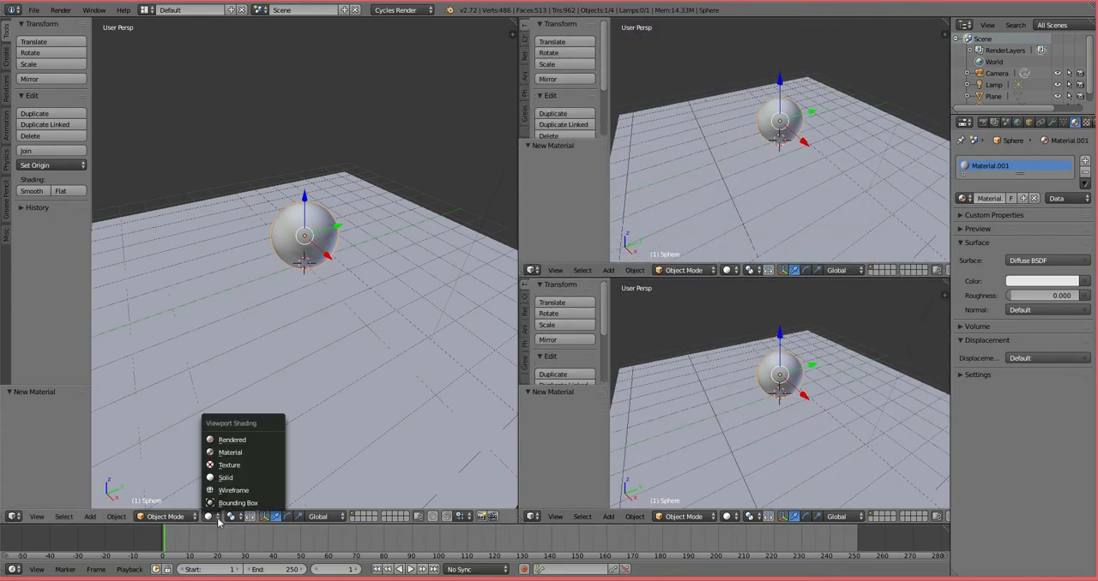
left_click(226, 440)
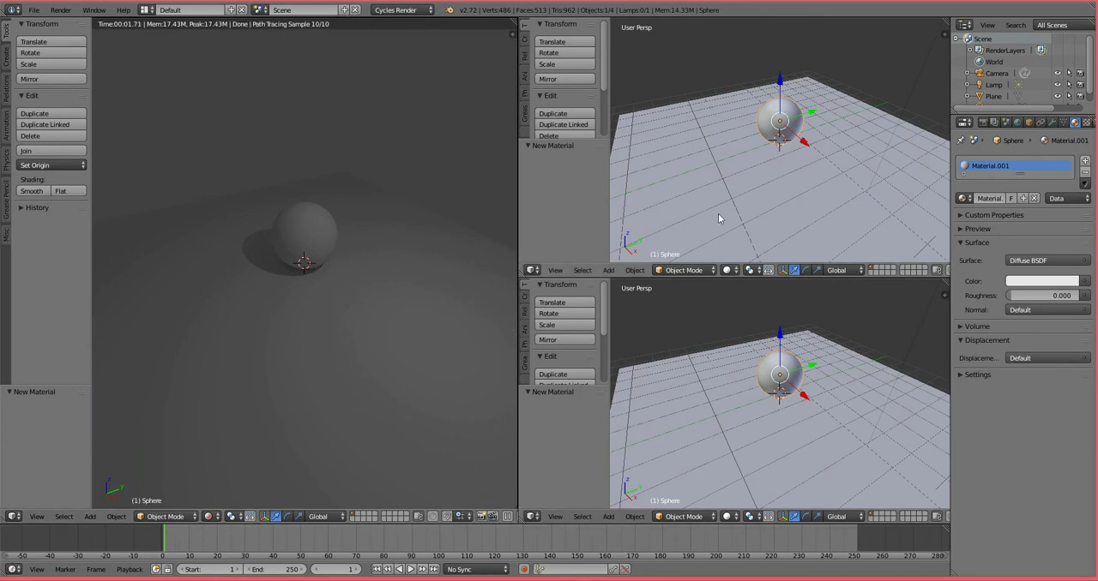
Step: Change the upper of the two stacked viewports into a Node Editor and hide its properties sidebar
left_click(536, 271)
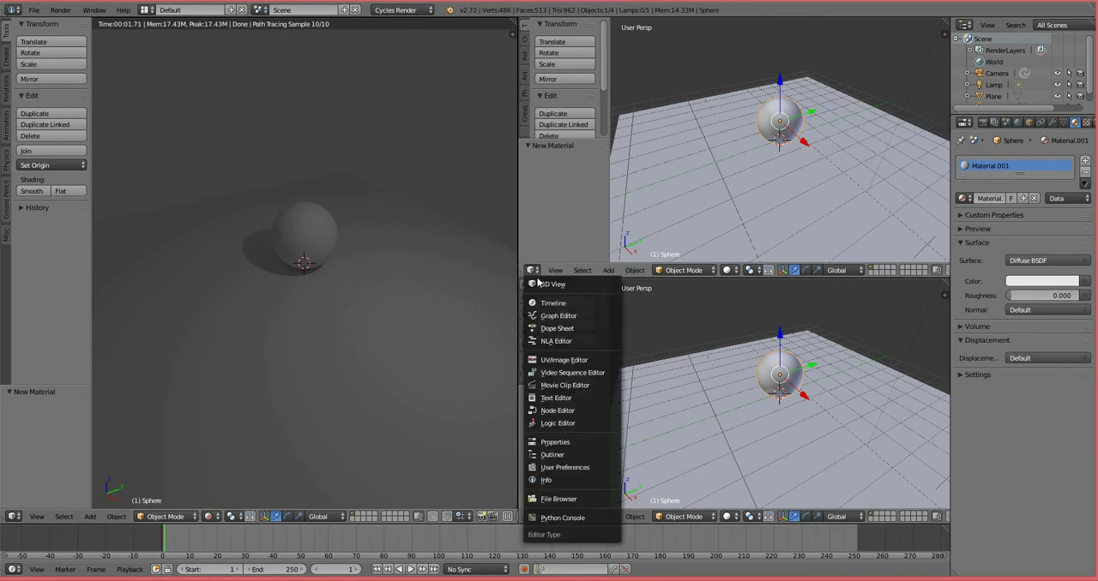
left_click(557, 411)
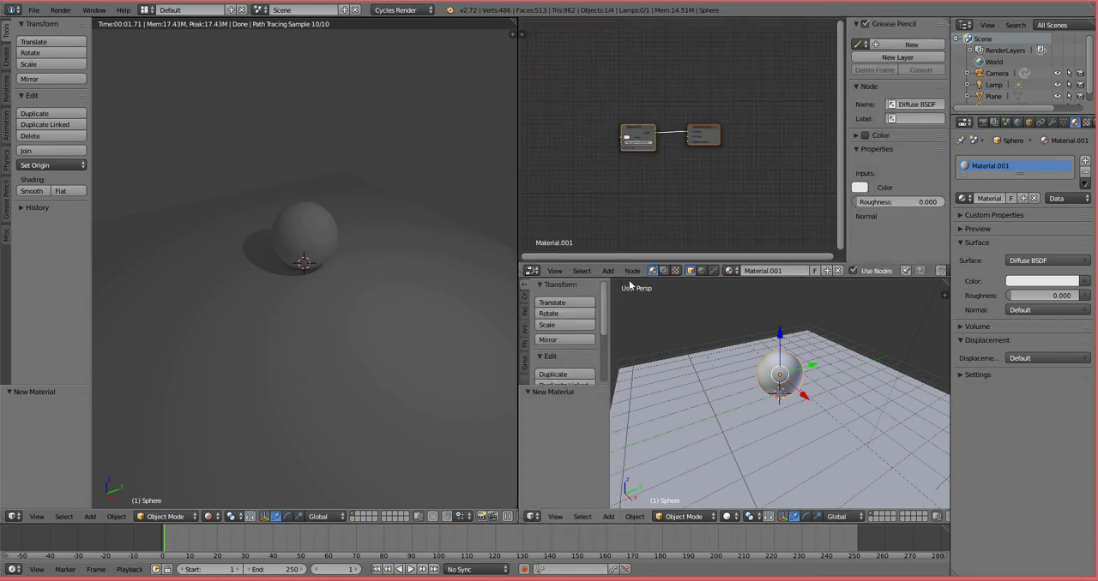
key("n")
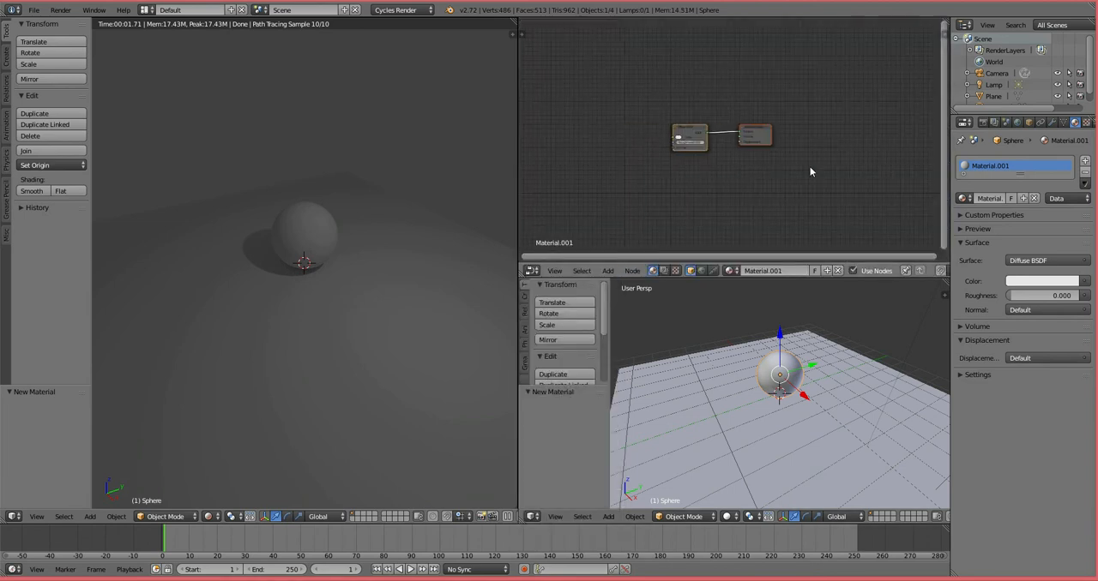
key("n")
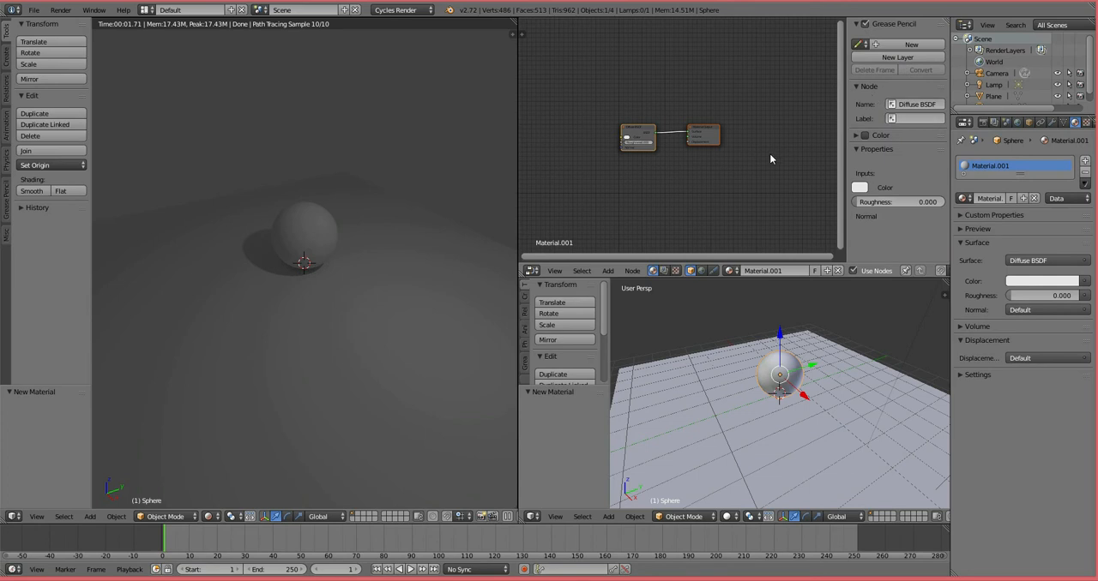
key("n")
scroll(734, 194, "up", 3)
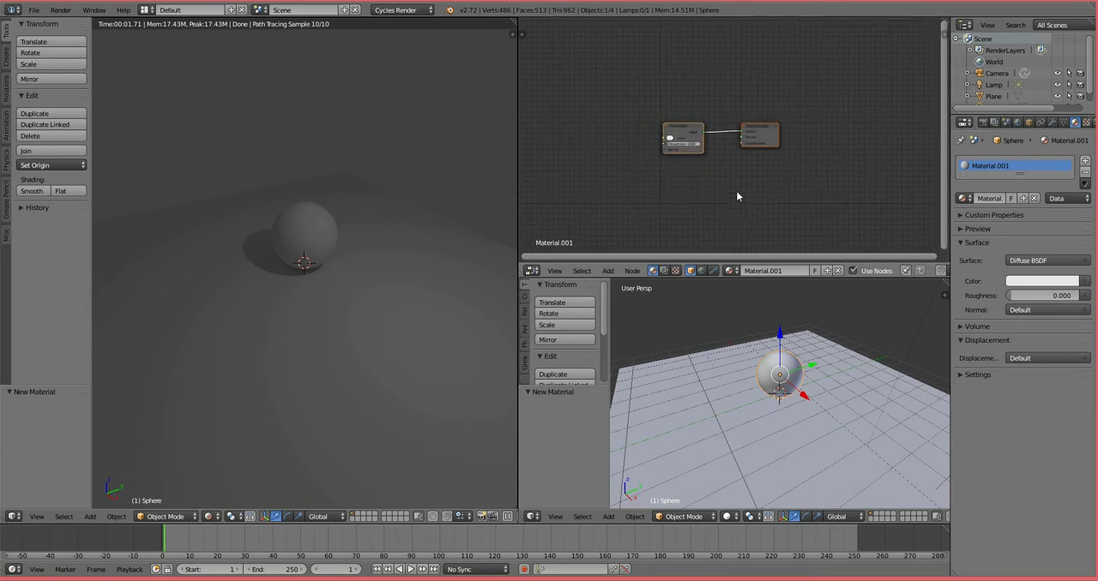
scroll(736, 194, "up", 2)
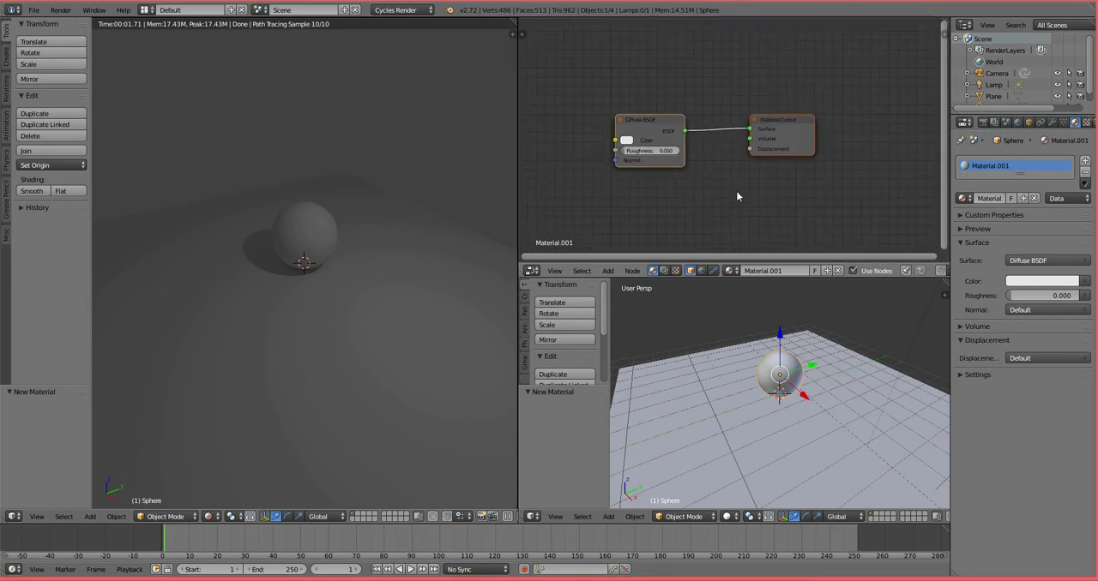
scroll(736, 194, "up", 2)
scroll(736, 194, "down", 3)
scroll(736, 193, "up", 1)
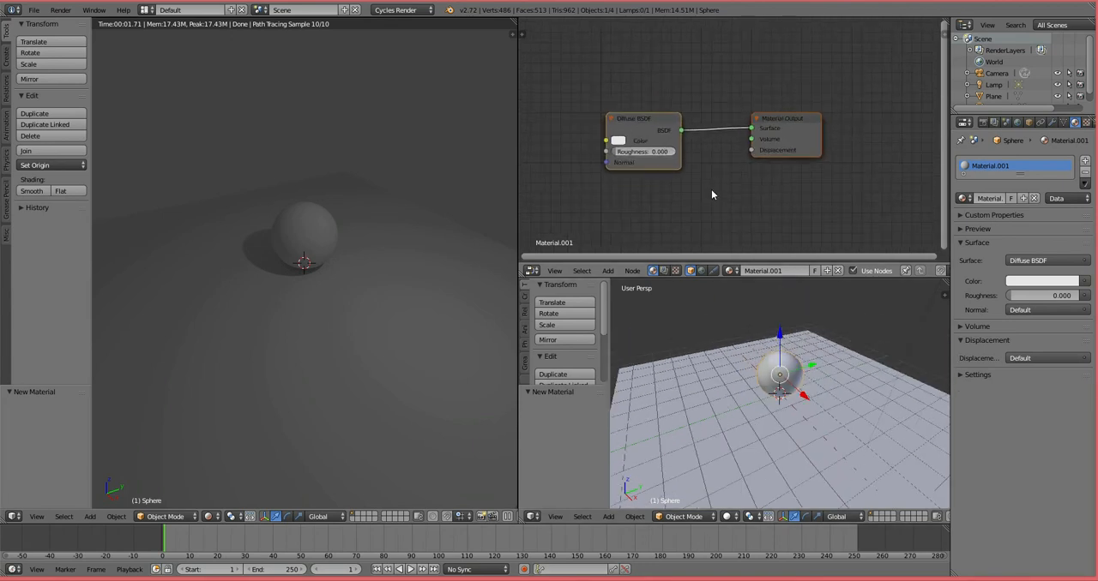
mouse_move(701, 186)
middle_mouse_down()
mouse_move(776, 193)
mouse_move(730, 213)
mouse_move(711, 189)
middle_mouse_up()
scroll(741, 195, "up", 1)
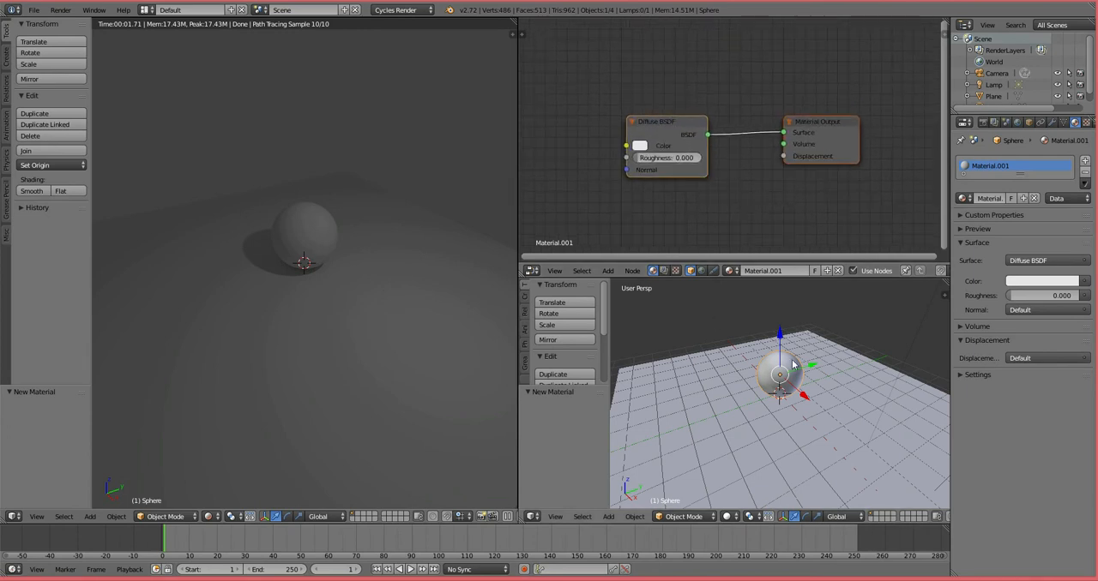
Step: Rearrange the Diffuse BSDF and Material Output nodes so they sit higher and closer together
right_click(672, 123)
left_click_drag(672, 123, 687, 116)
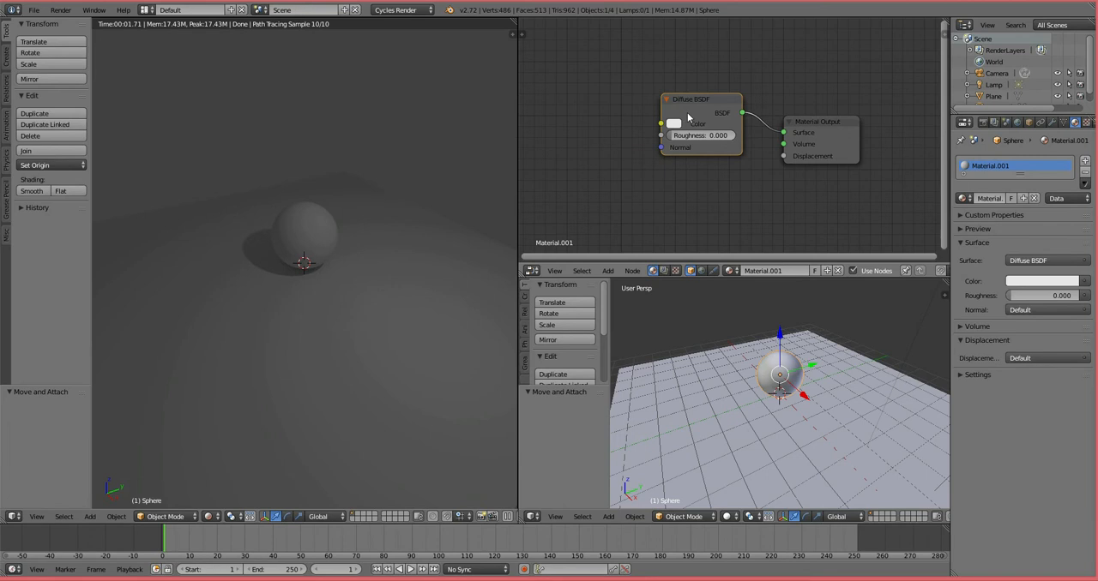
left_click_drag(819, 126, 818, 111)
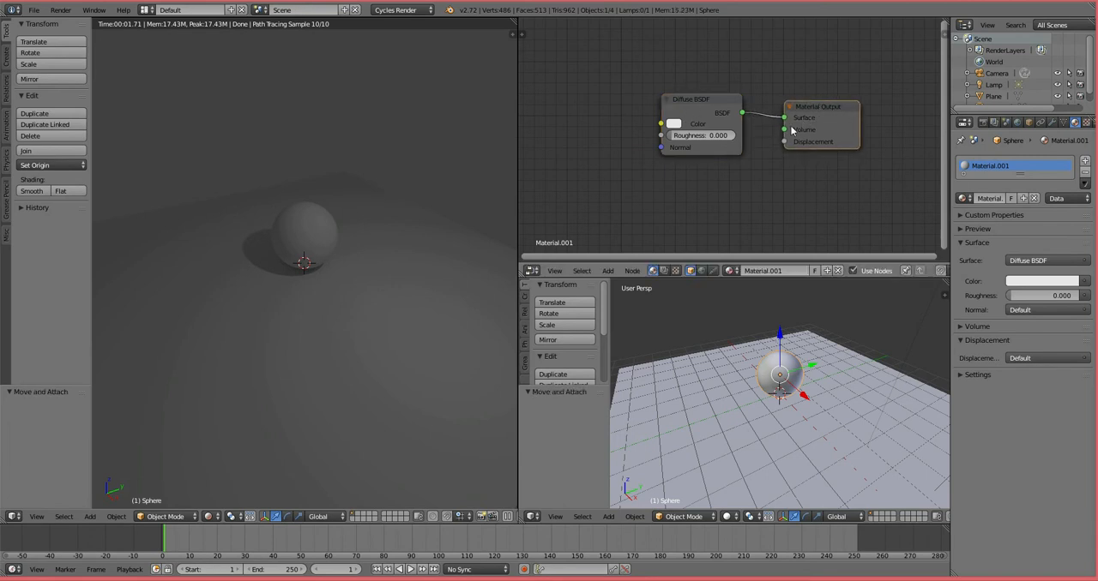
Step: Try a saturated blue as the sphere's Diffuse BSDF colour, and change it to a vivid pink
left_click(673, 126)
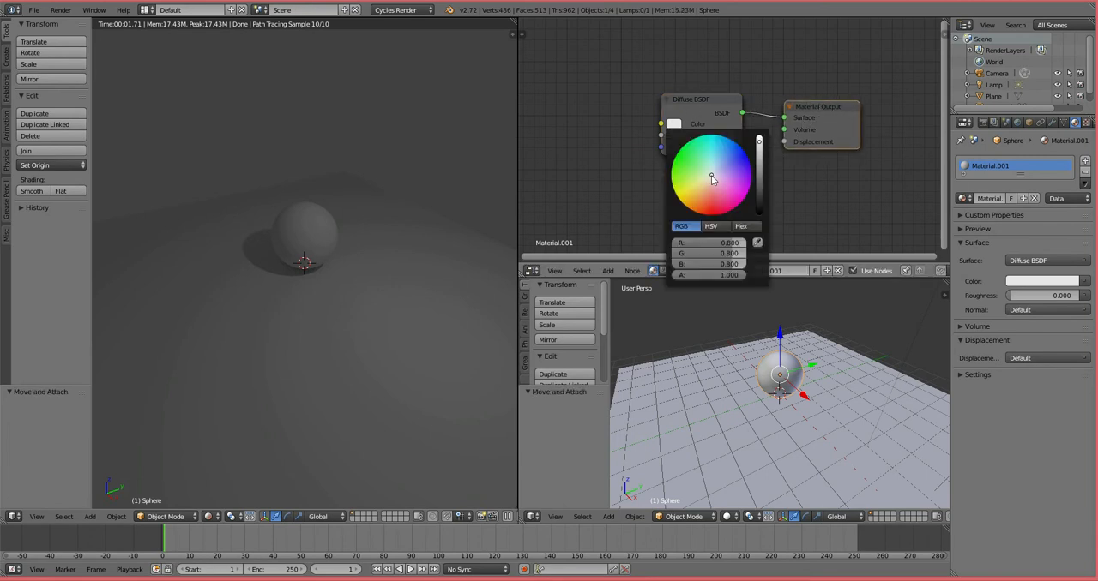
left_click(752, 156)
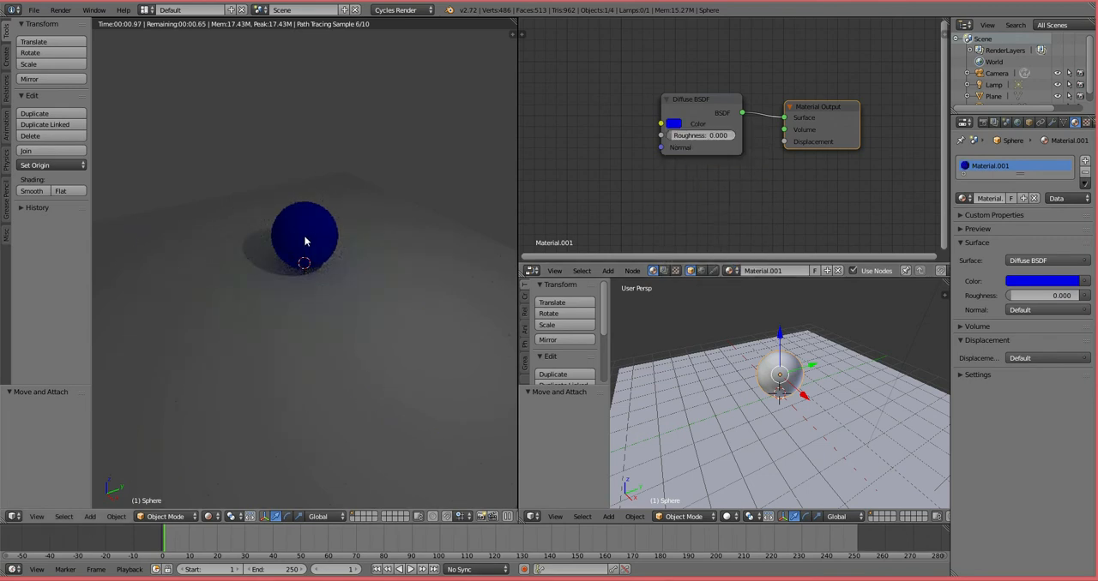
left_click(673, 126)
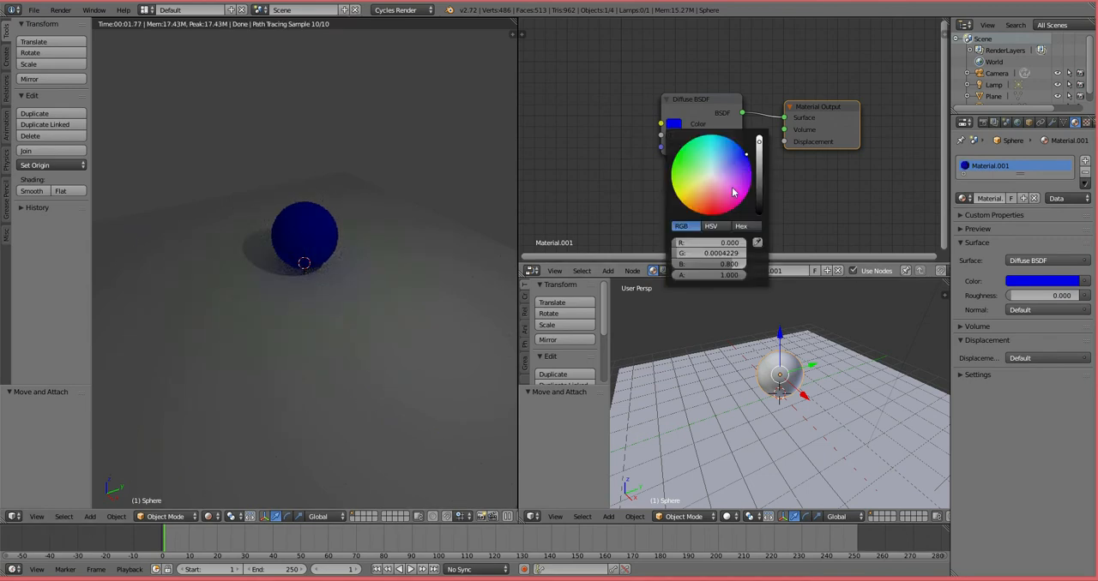
left_click(726, 200)
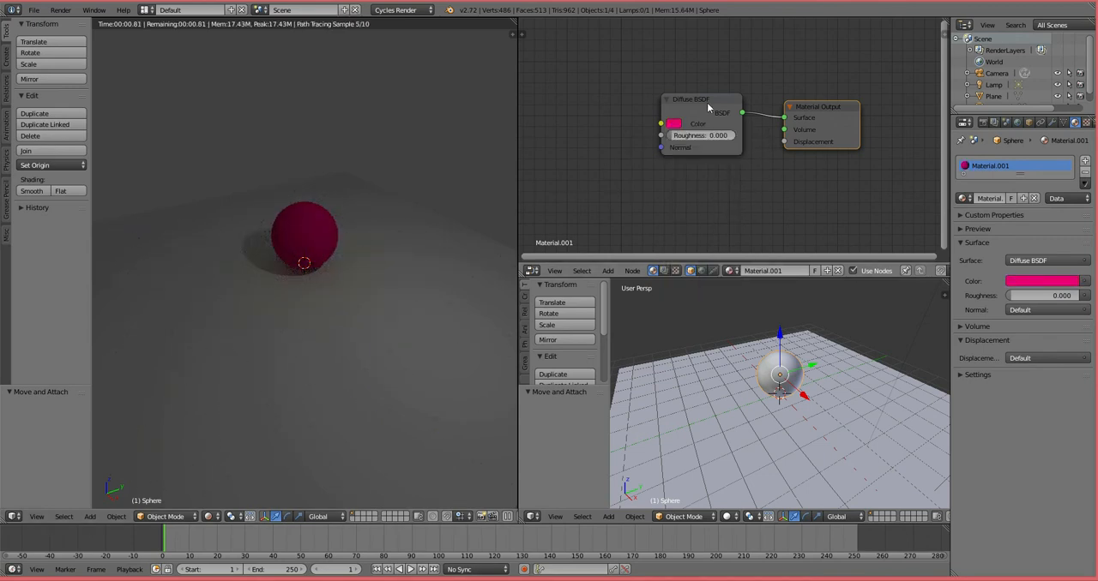
Step: Spread the Diffuse BSDF and Material Output nodes apart, placing the Diffuse BSDF higher than the output
left_click_drag(706, 101, 666, 114)
left_click_drag(816, 108, 815, 129)
left_click_drag(677, 113, 695, 87)
left_click_drag(818, 130, 811, 120)
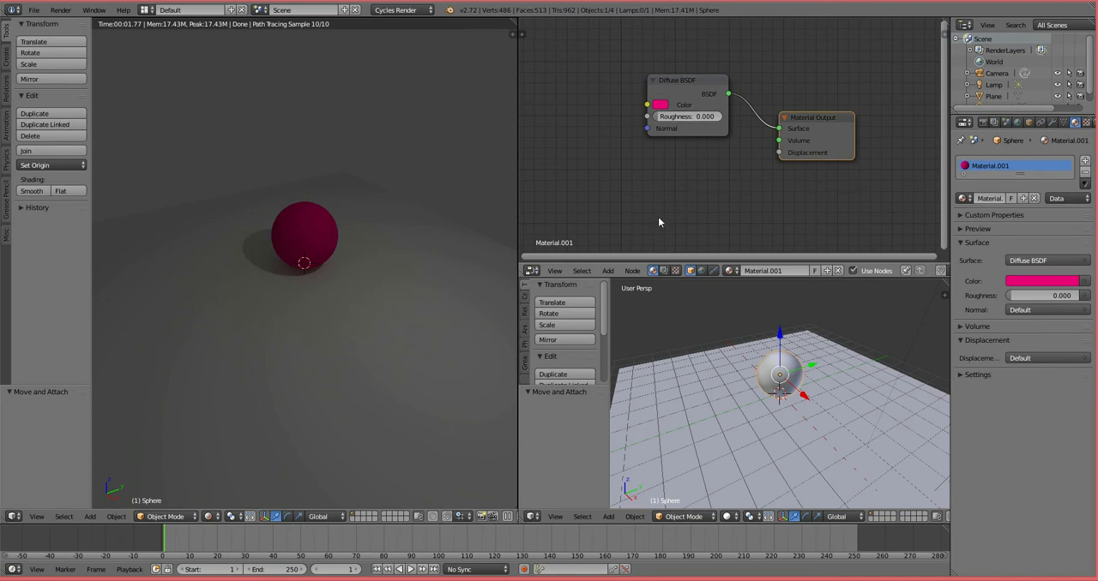
left_click_drag(678, 97, 681, 82)
left_click_drag(818, 128, 824, 119)
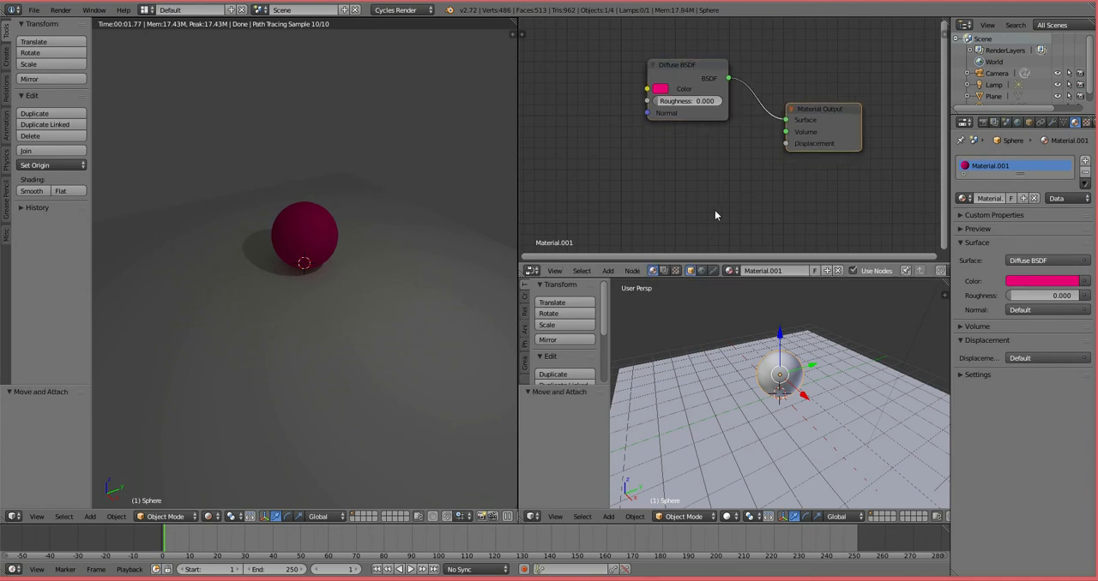
Step: Add a Glossy BSDF below the Diffuse BSDF and connect it to the Material Output's Surface in place of the diffuse shader
left_click(607, 269)
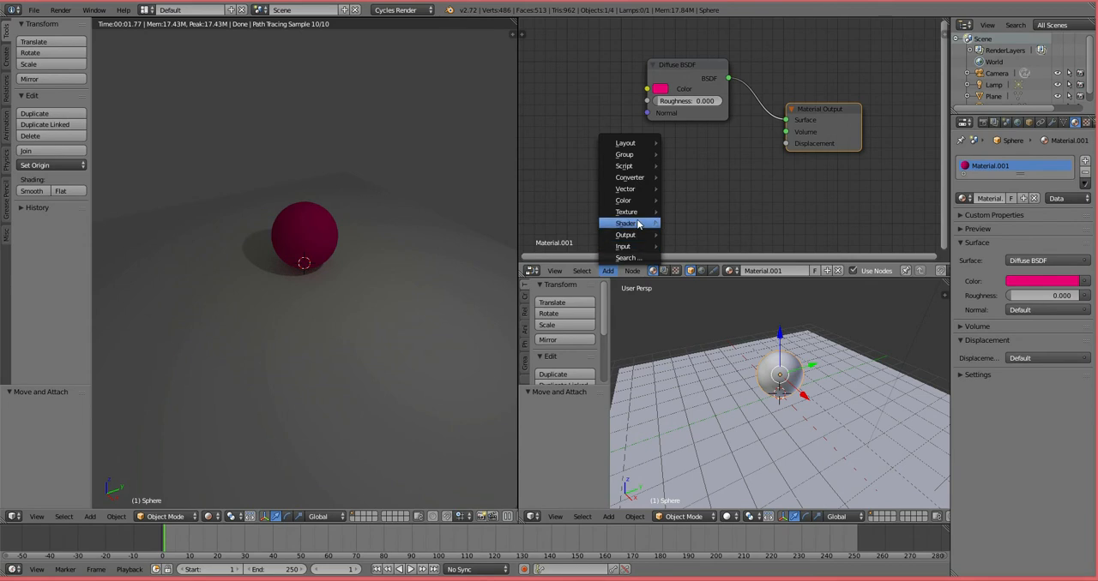
mouse_move(639, 222)
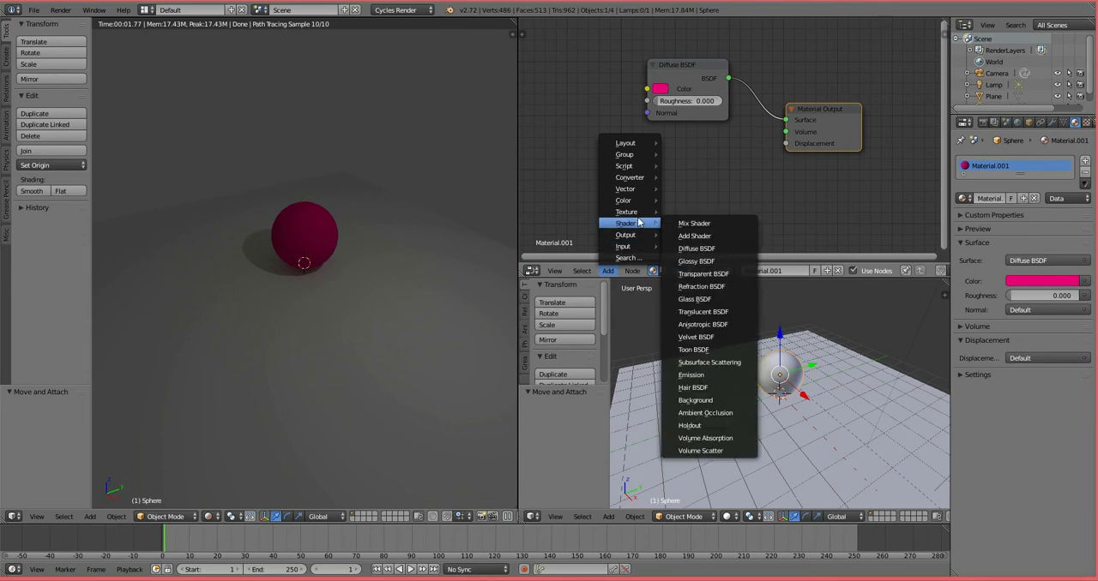
left_click(701, 262)
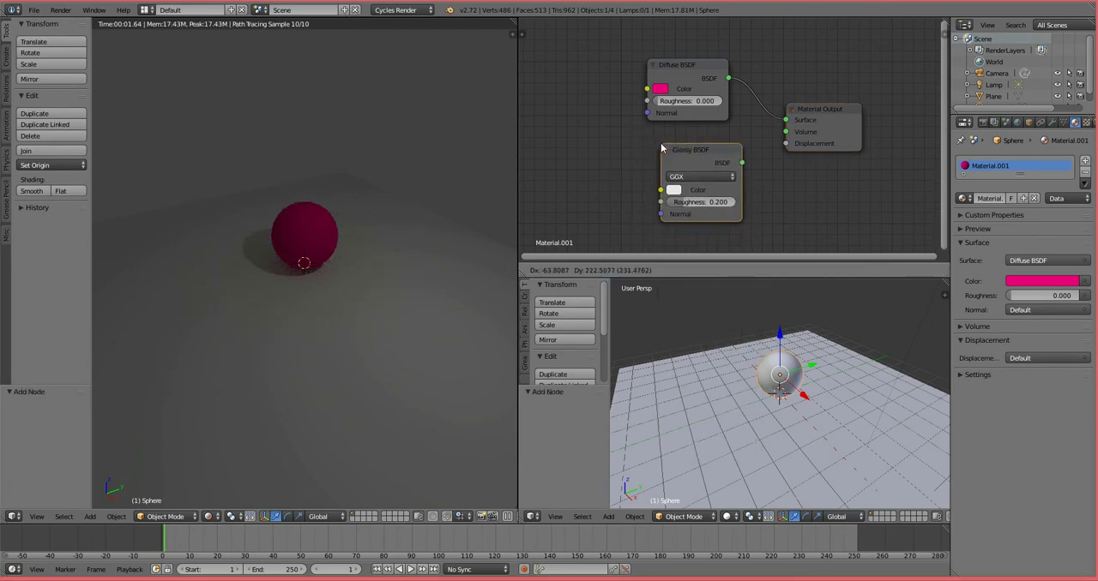
left_click(661, 149)
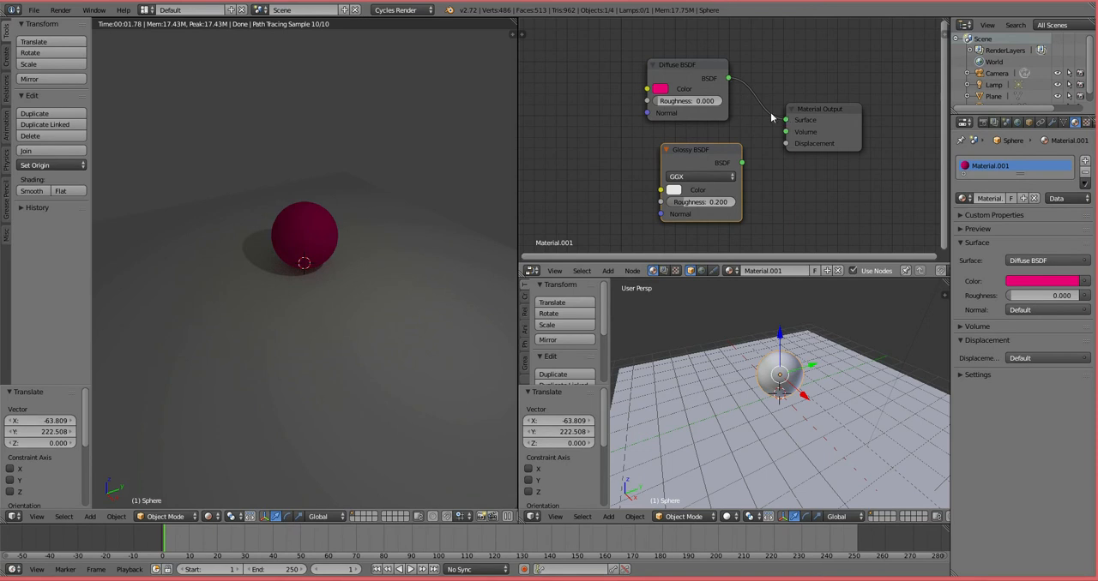
mouse_move(785, 120)
left_mouse_down()
mouse_move(763, 125)
mouse_move(752, 146)
mouse_move(787, 122)
left_mouse_up()
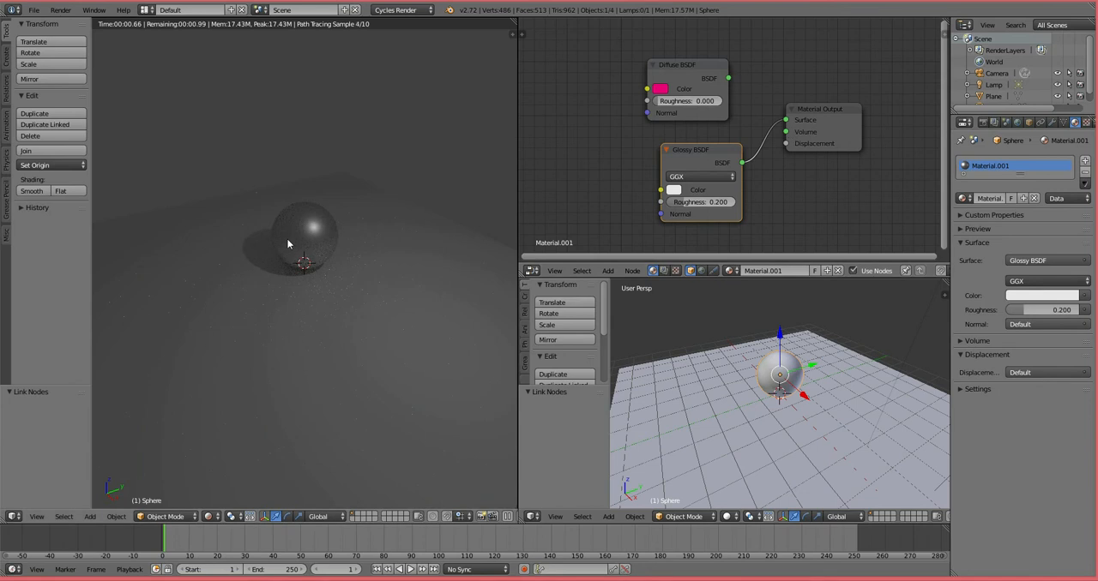
Step: Set the Glossy BSDF's colour to bright magenta and its Roughness to 0.242
left_click(674, 190)
left_click_drag(709, 95, 744, 94)
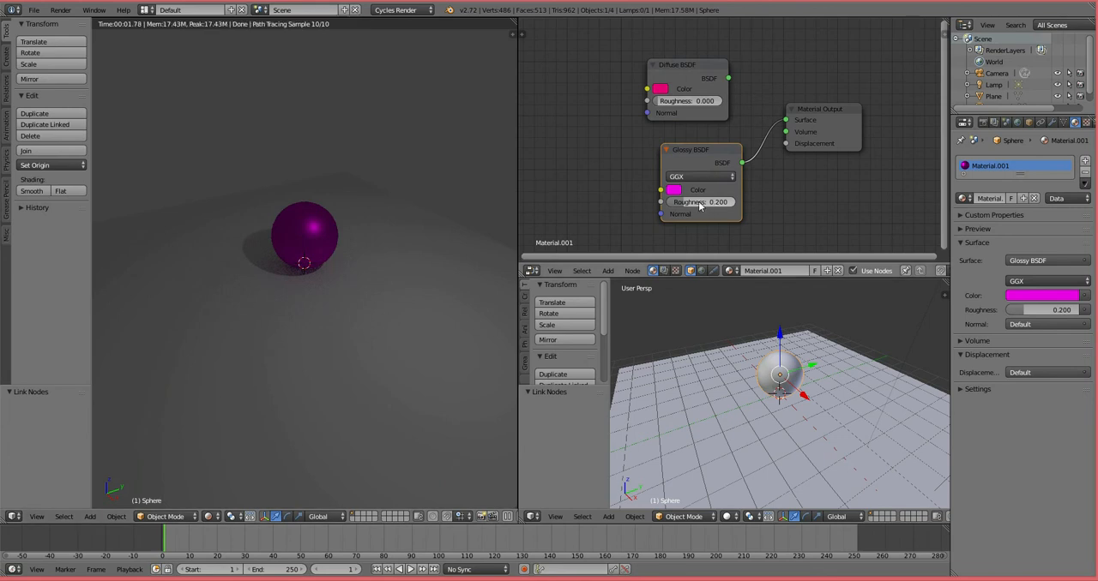
mouse_move(688, 205)
left_mouse_down()
mouse_move(660, 205)
mouse_move(710, 205)
mouse_move(695, 203)
left_mouse_up()
Step: Move the Material Output and Glossy BSDF nodes farther apart and delete the unused Diffuse BSDF
left_click_drag(811, 120, 845, 134)
left_click_drag(707, 148, 673, 153)
left_click(672, 69)
key("x")
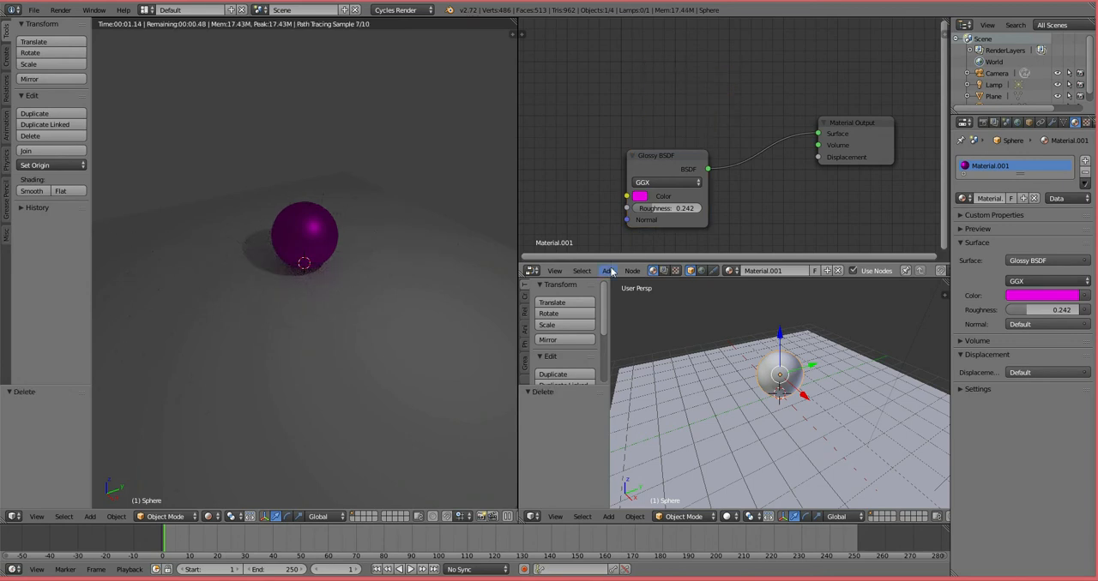
Step: Connect a new Glass BSDF, placed above the Glossy BSDF, to the Material Output's Surface and colour it bright green
left_click(609, 271)
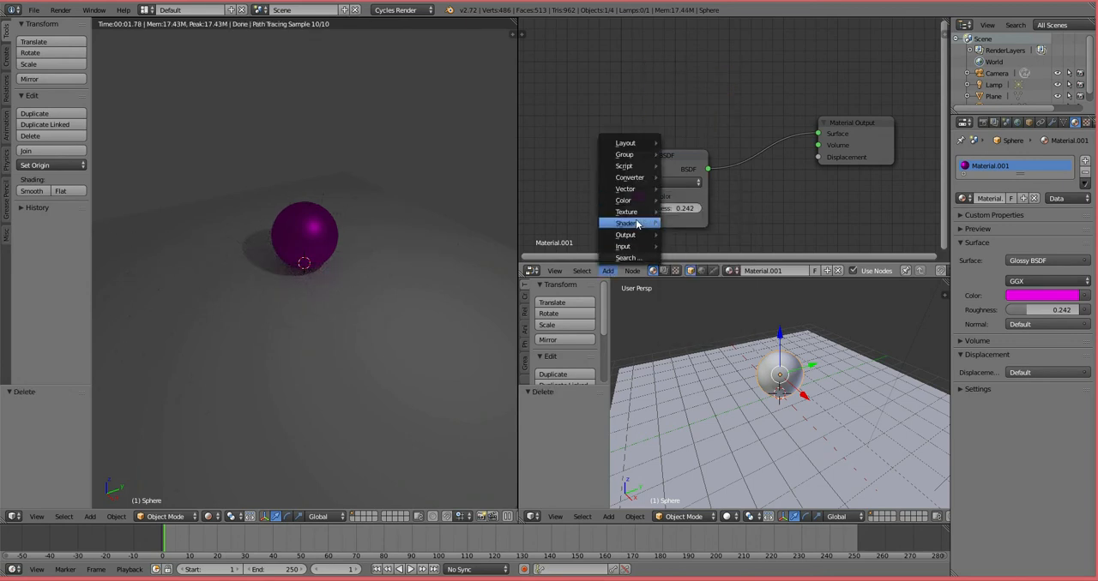
left_click(707, 300)
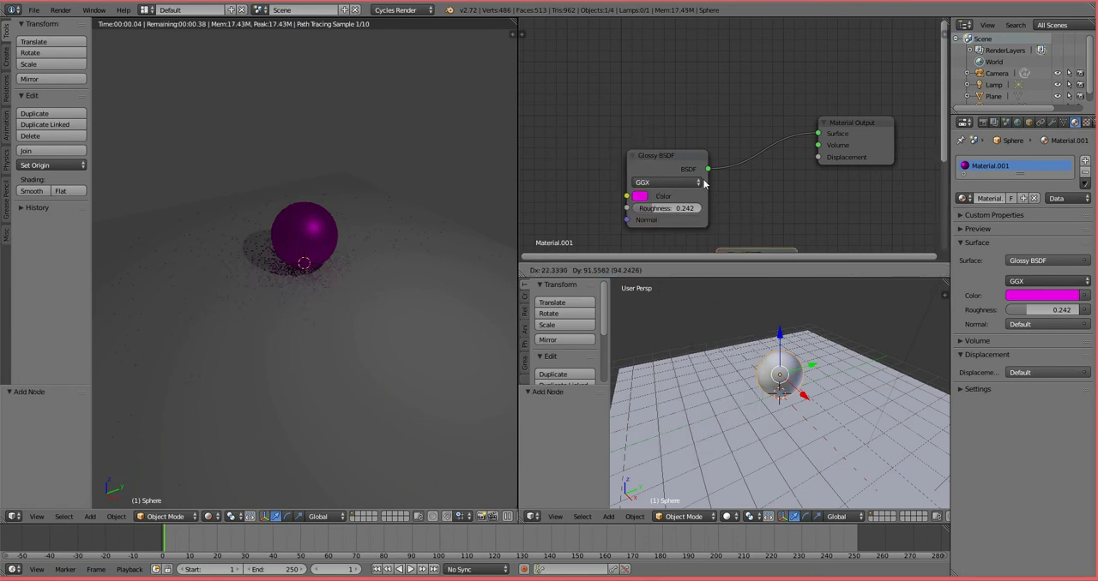
left_click(630, 36)
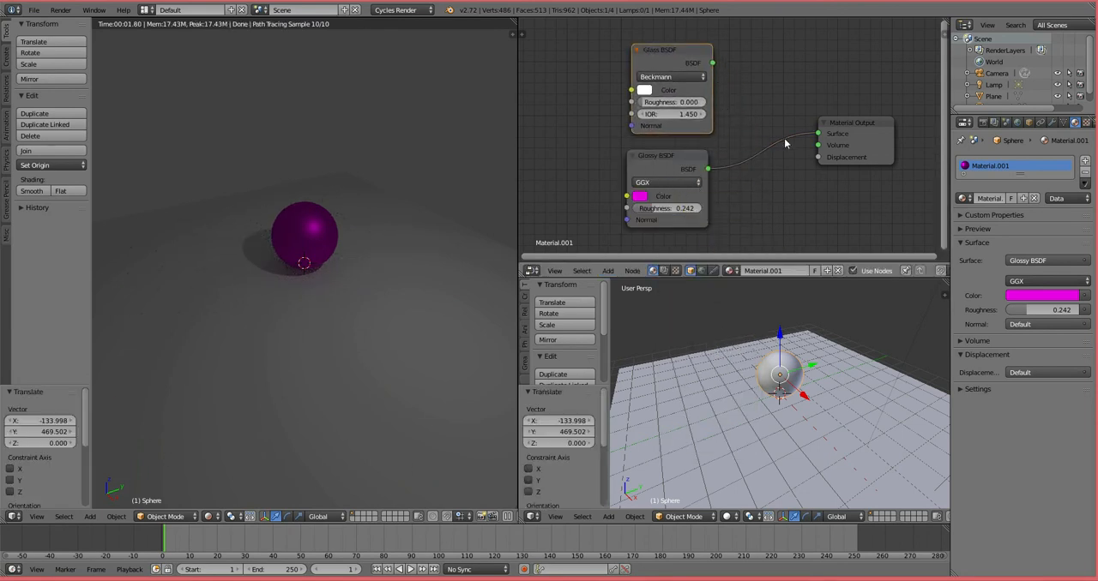
left_click_drag(815, 137, 772, 158)
left_click_drag(714, 62, 820, 135)
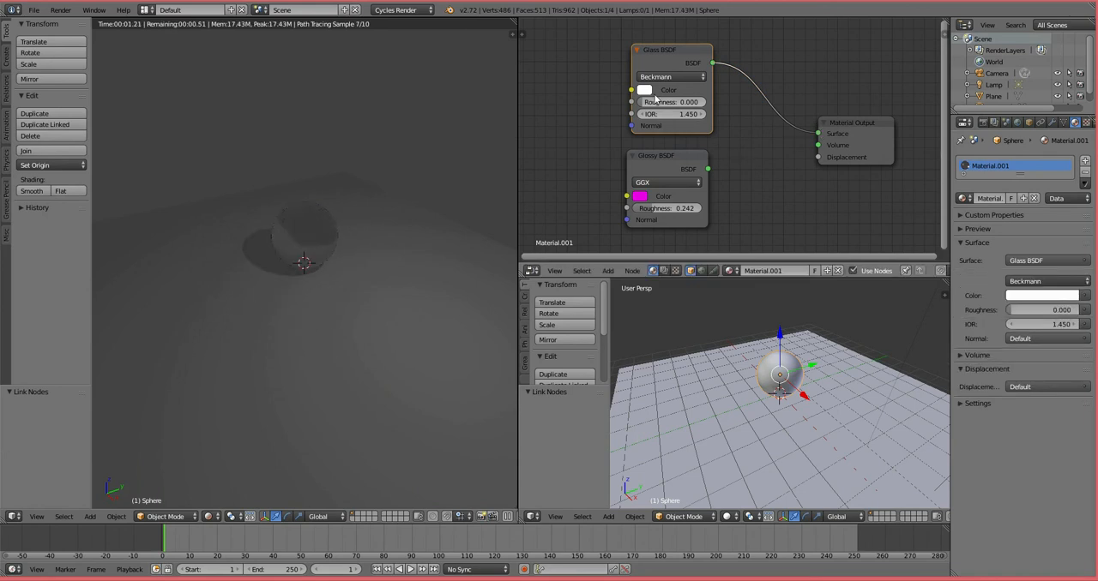
left_click(645, 91)
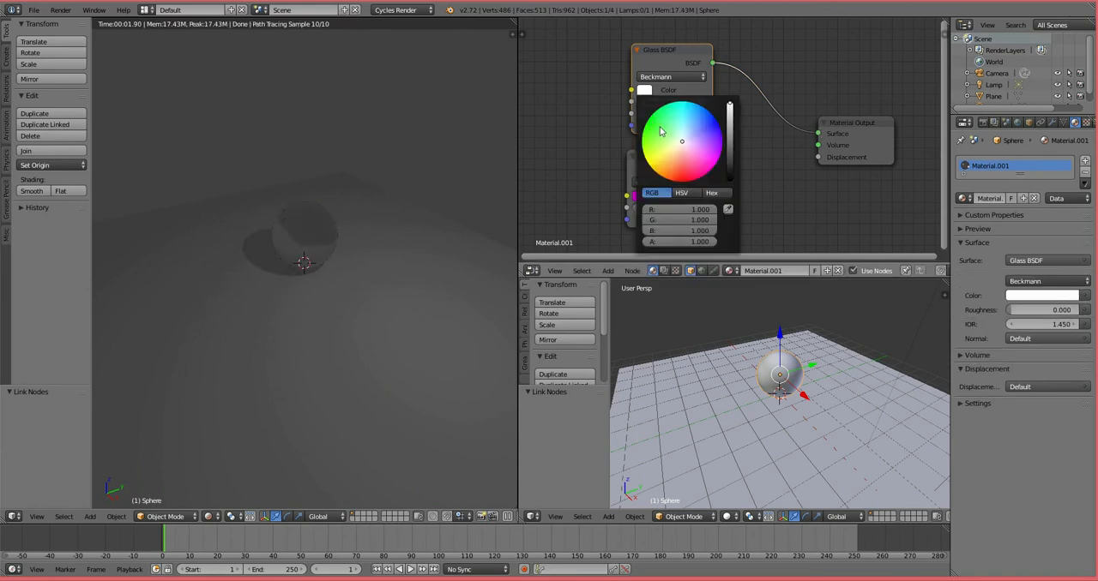
left_click(660, 131)
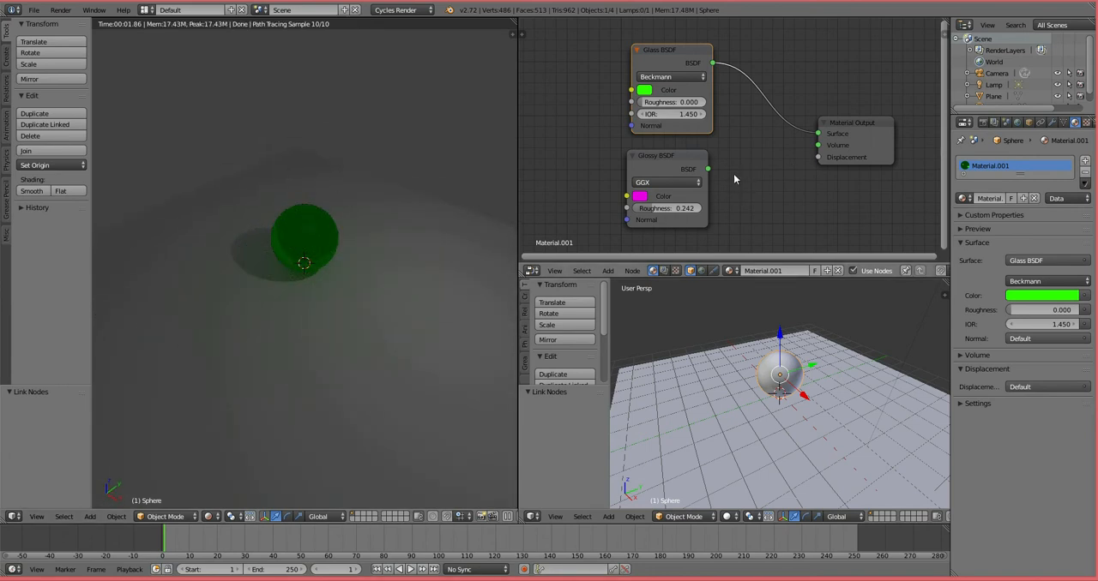
Step: Insert a Mix Shader into the link between the Glass BSDF and the Material Output
left_click(609, 270)
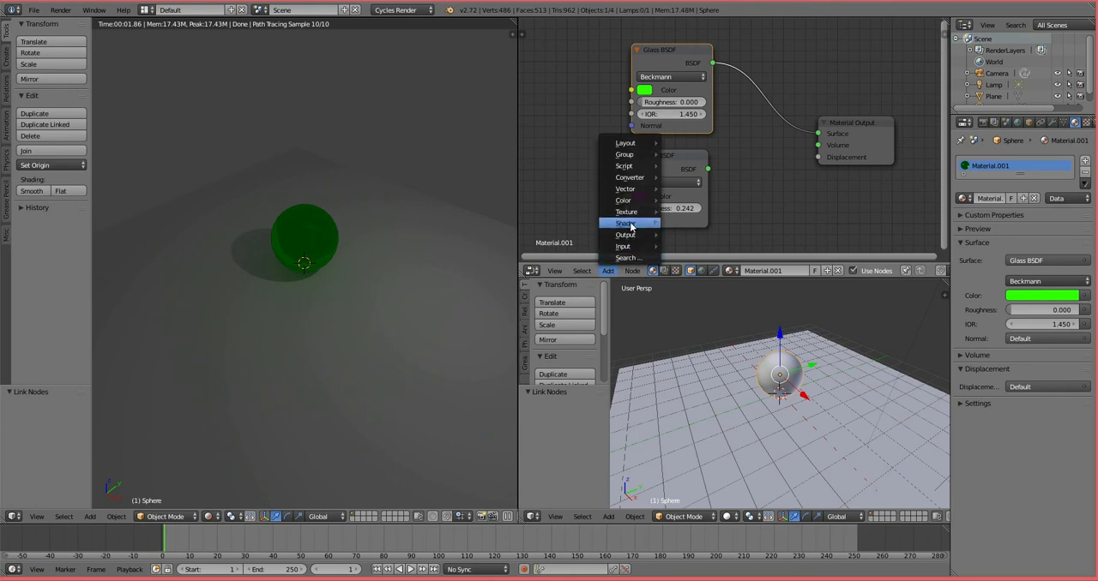
mouse_move(630, 224)
left_click(716, 224)
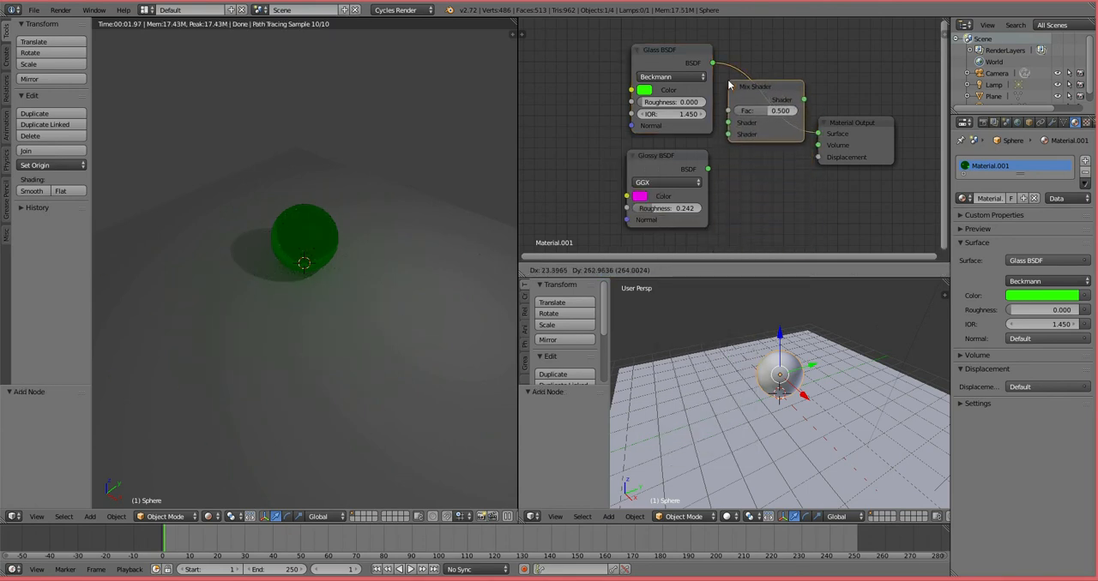
left_click(729, 84)
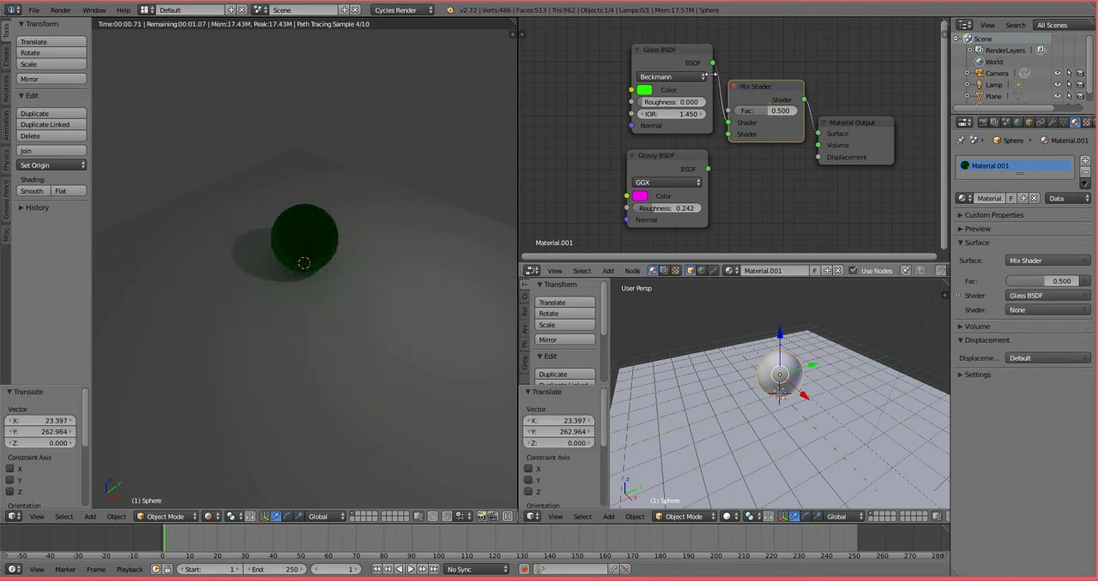
Step: Feed the Glossy BSDF into the Mix Shader's second Shader input and set the mix Fac to 0.482
left_click_drag(674, 49, 622, 36)
left_click_drag(687, 153, 728, 133)
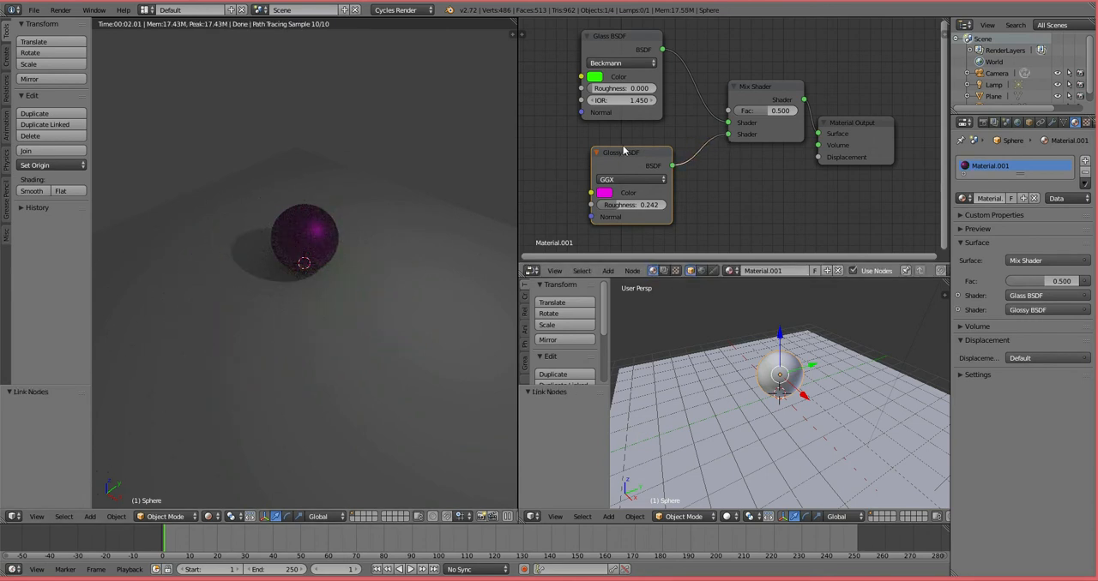
left_click_drag(624, 153, 601, 150)
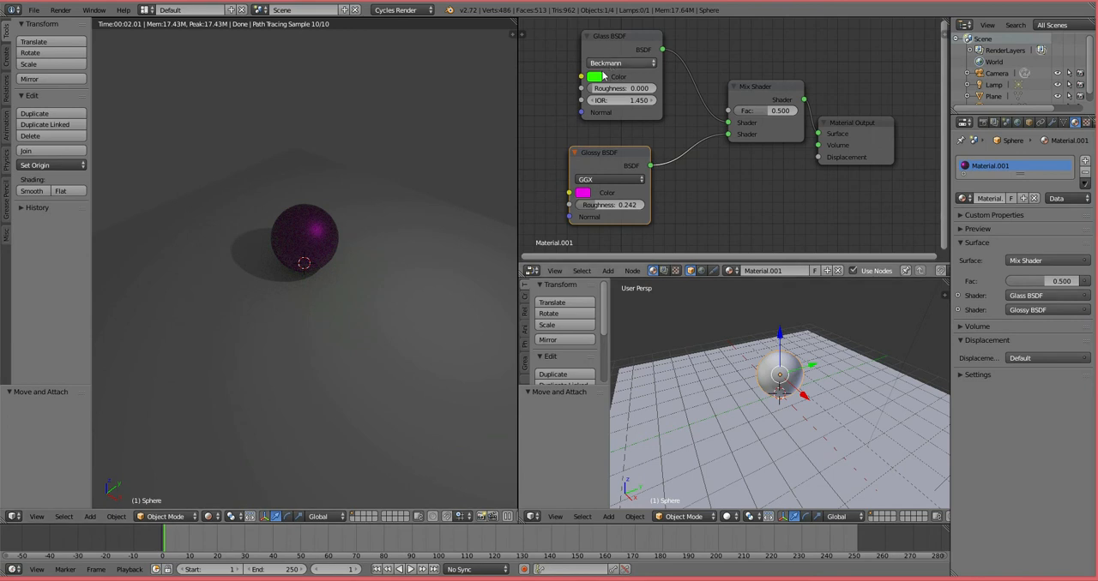
scroll(330, 261, "up", 1)
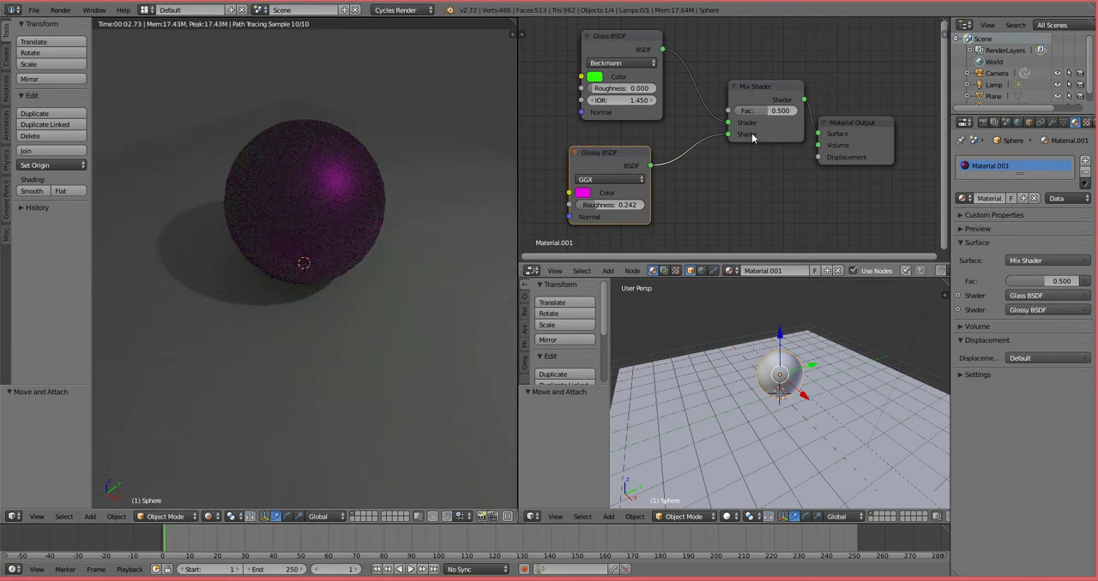
mouse_move(766, 110)
left_mouse_down()
mouse_move(735, 110)
mouse_move(784, 114)
mouse_move(762, 113)
left_mouse_up()
Step: Delete the Mix Shader and Glass BSDF, and reconnect the Glossy BSDF directly to the Material Output's Surface
left_click(768, 89)
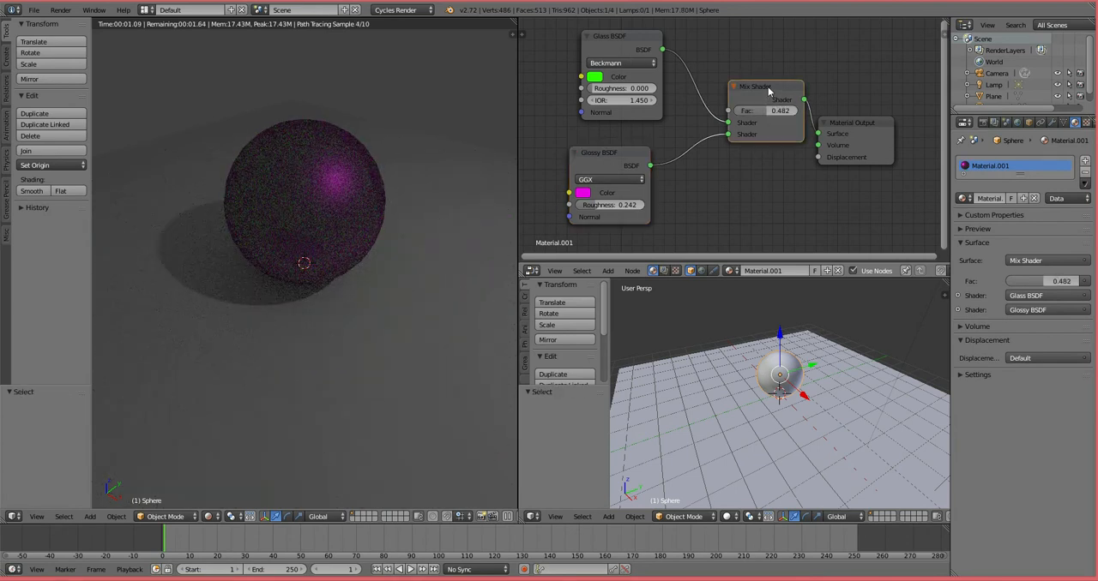
key("x")
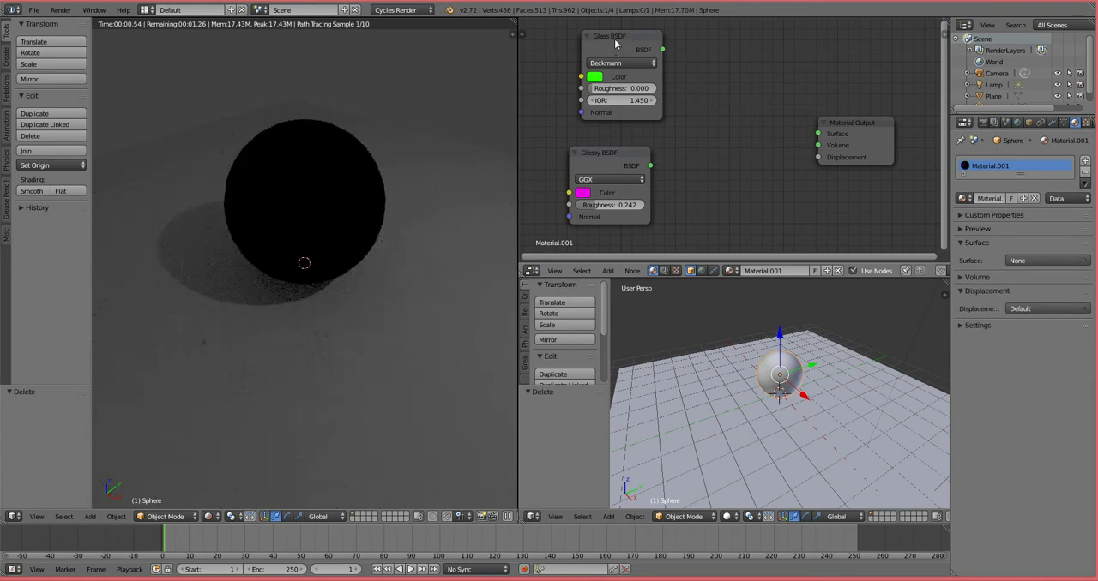
left_click(617, 43)
key("x")
left_click_drag(625, 157, 755, 115)
left_click_drag(782, 125, 819, 134)
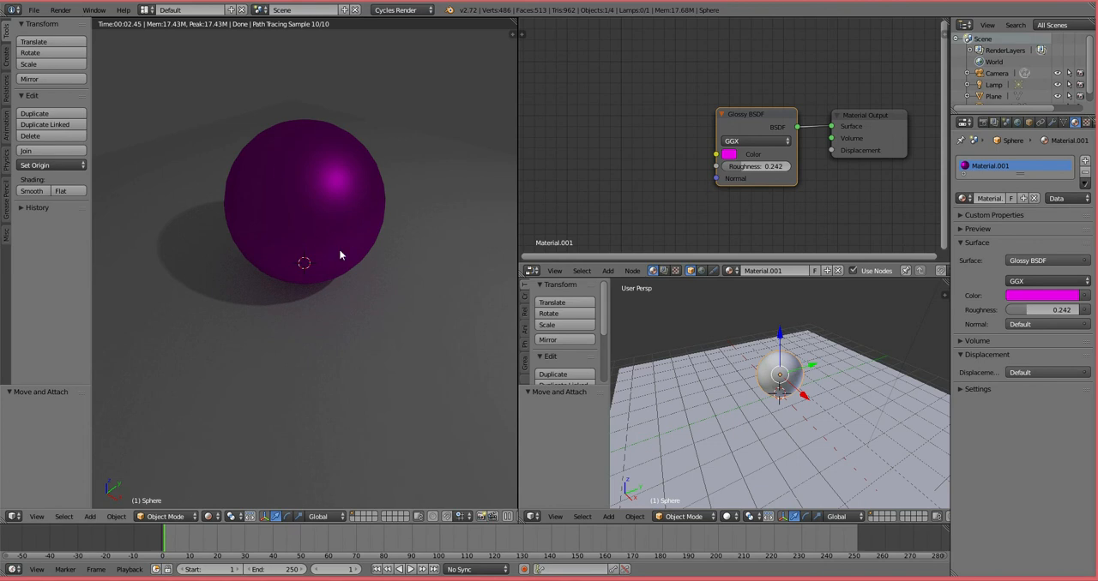
Step: Feed a new Wave Texture into the Glossy BSDF's Color, with Scale 1.800, Distortion 18.900, Detail 5.500 and Detail Scale 4.300
left_click(608, 271)
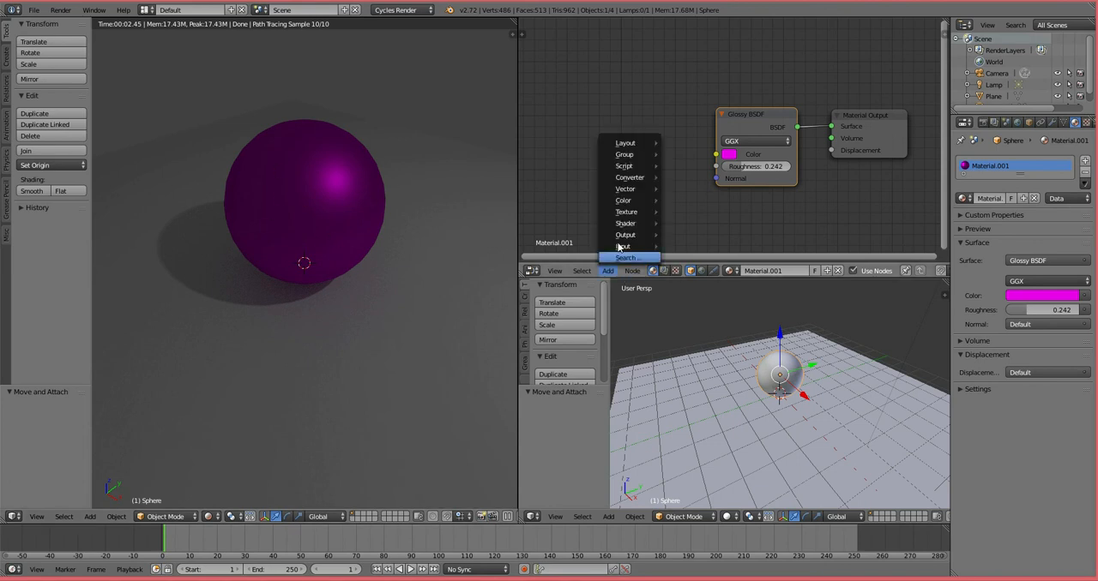
mouse_move(623, 218)
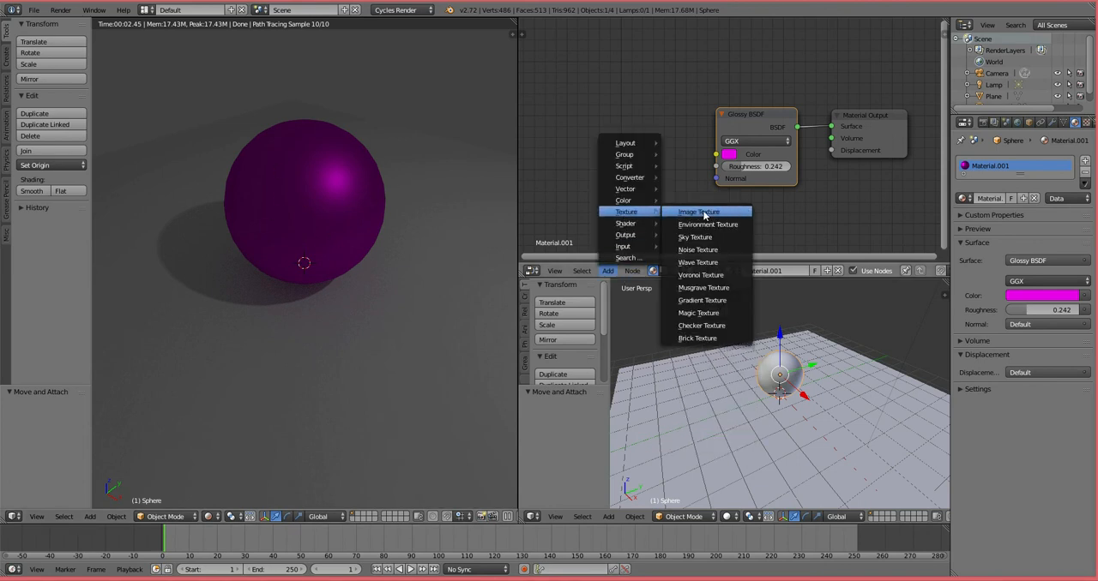
left_click(703, 262)
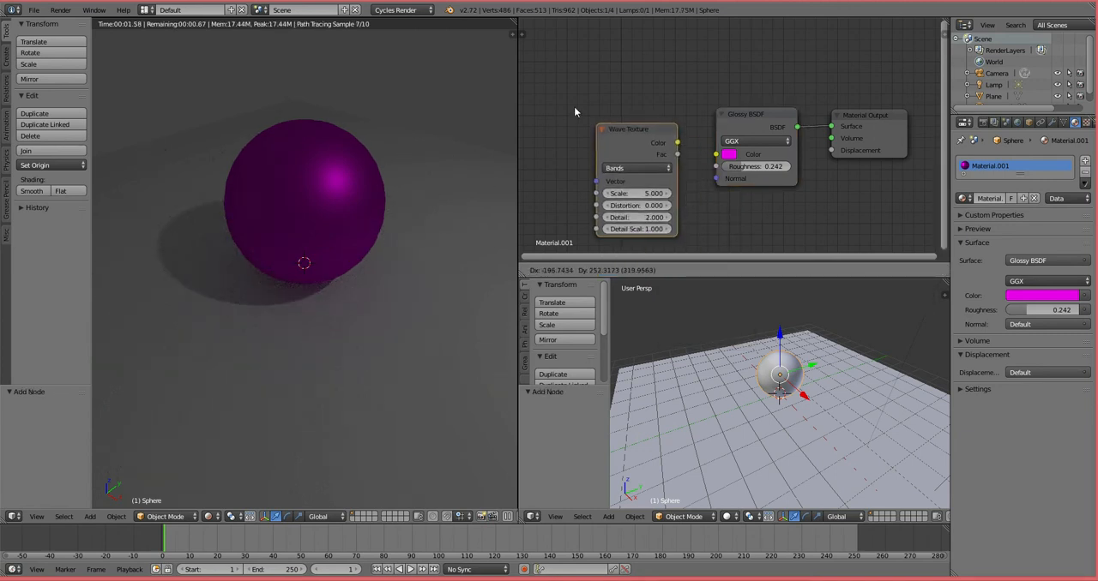
left_click(624, 127)
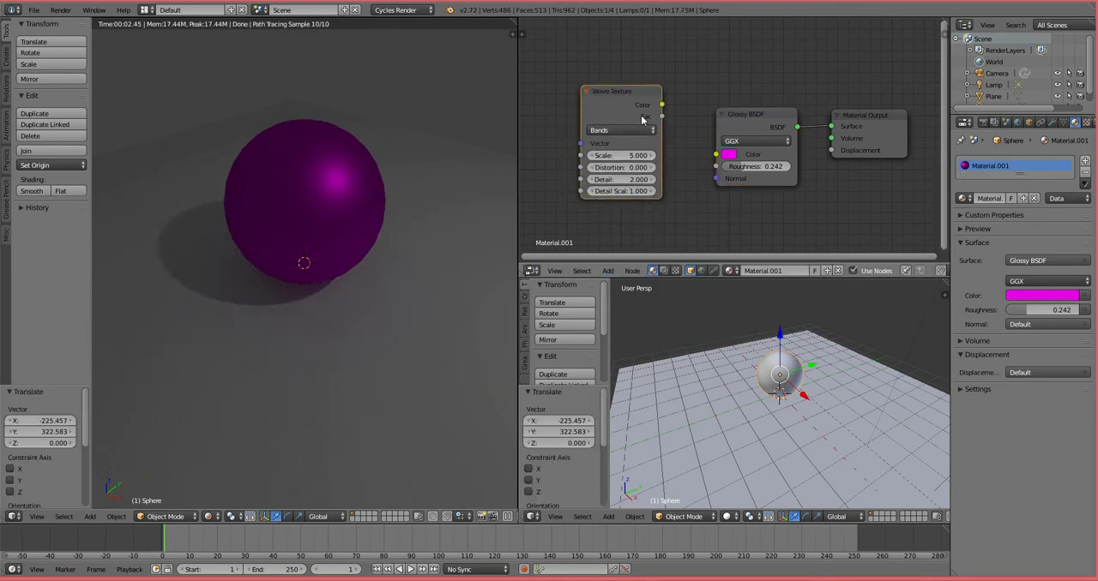
left_click_drag(662, 106, 719, 157)
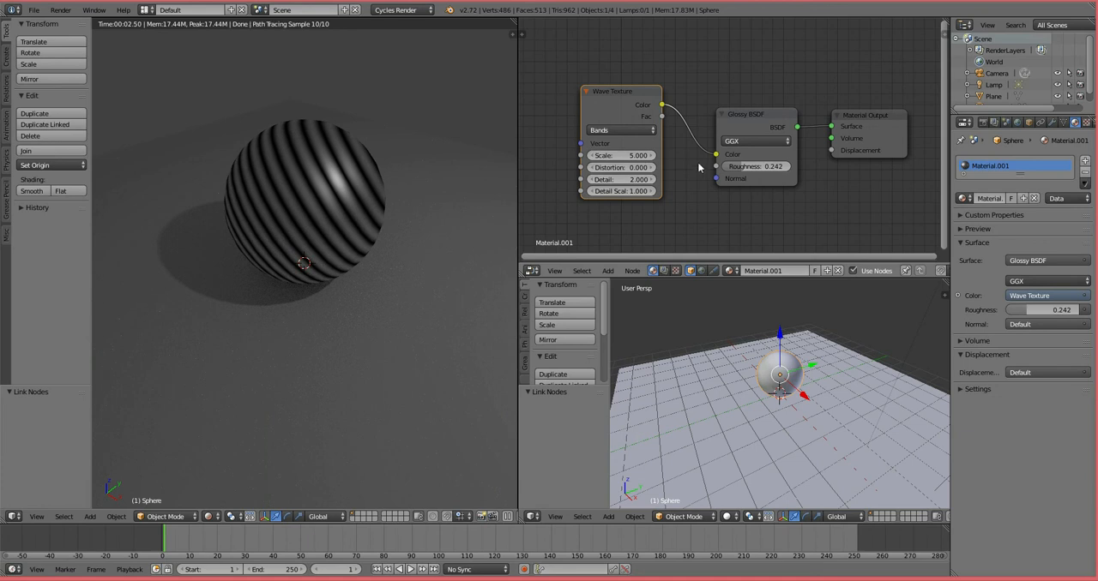
left_click_drag(620, 155, 631, 191)
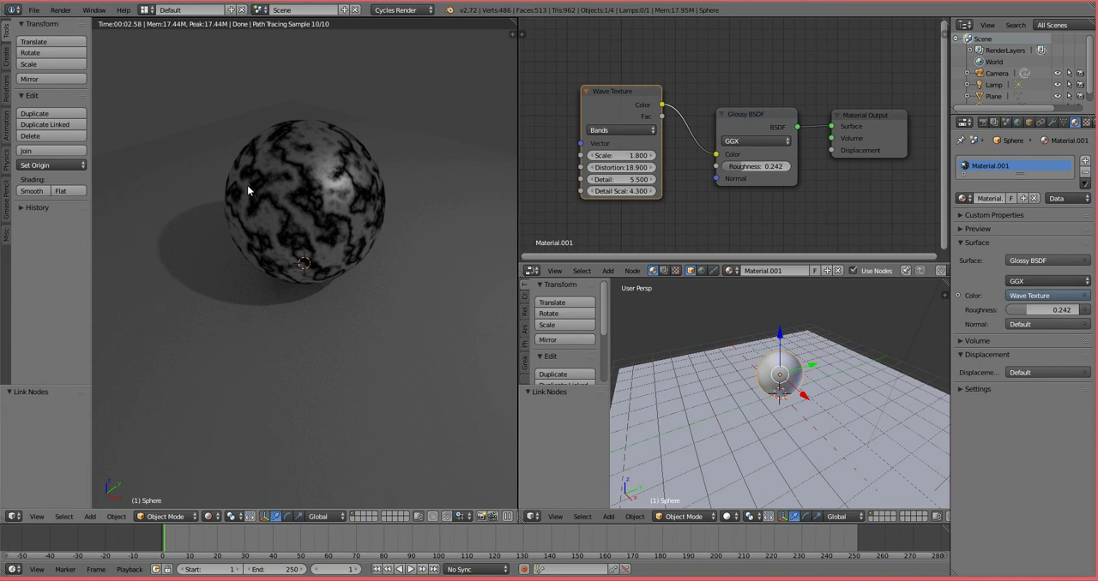
Step: Shift the Glossy BSDF up slightly and delete the Wave Texture node
left_click_drag(731, 122, 719, 110)
left_click(626, 96)
left_click_drag(626, 96, 606, 95)
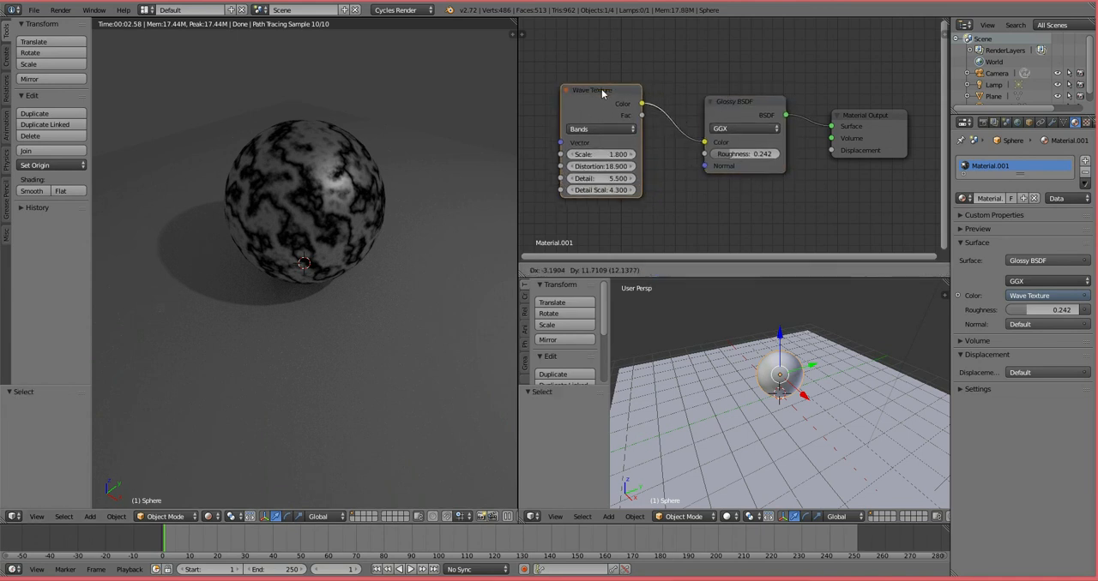
key("x")
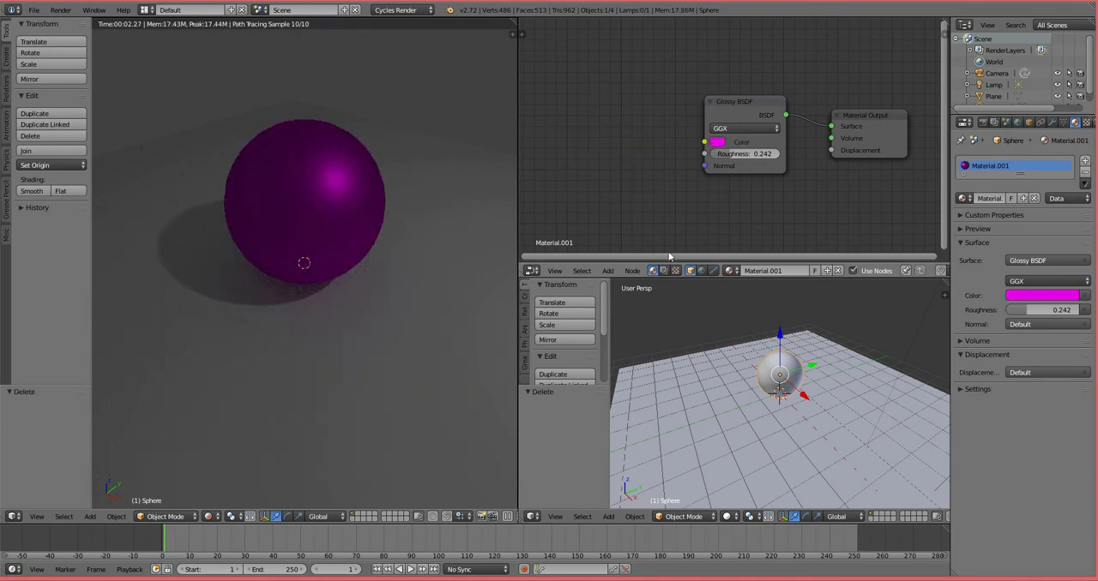
Step: Add a Magic Texture node beside the Glossy BSDF and connect its Color output to the shader's Color input
left_click(609, 271)
mouse_move(626, 212)
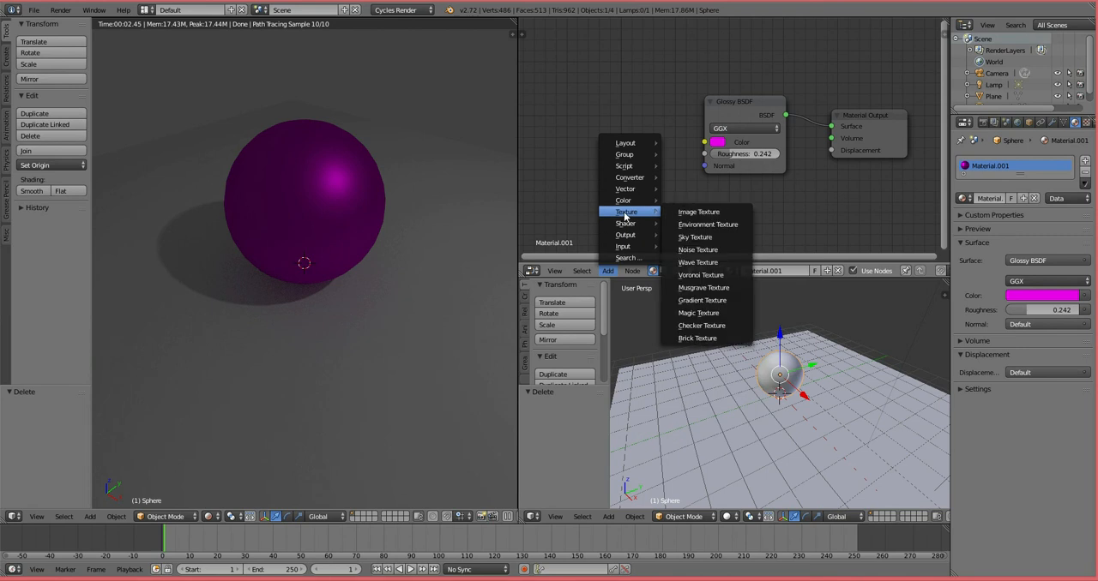
left_click(699, 313)
left_click(582, 85)
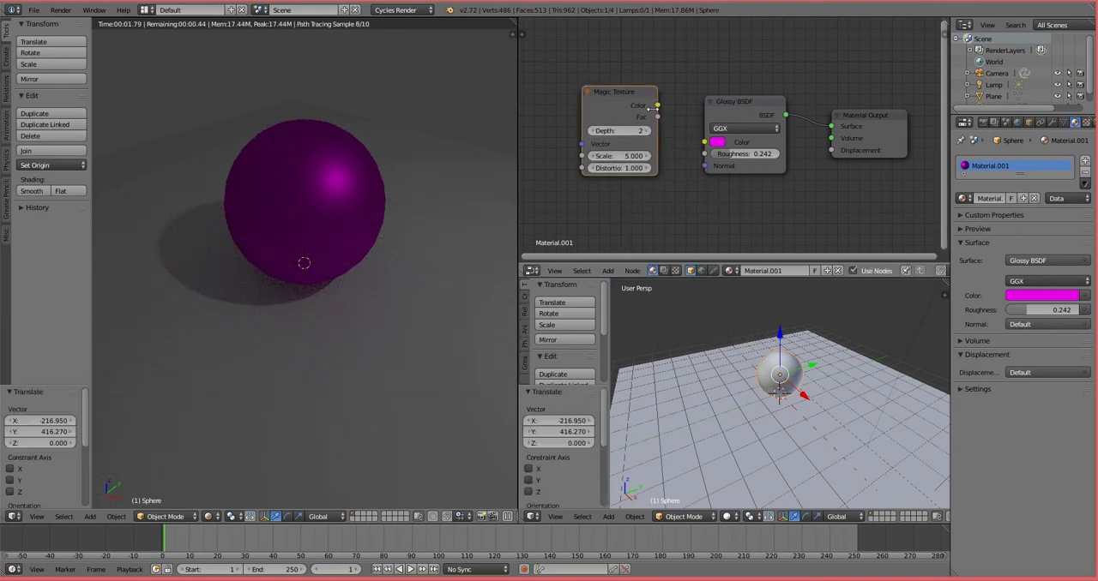
left_click_drag(657, 105, 704, 142)
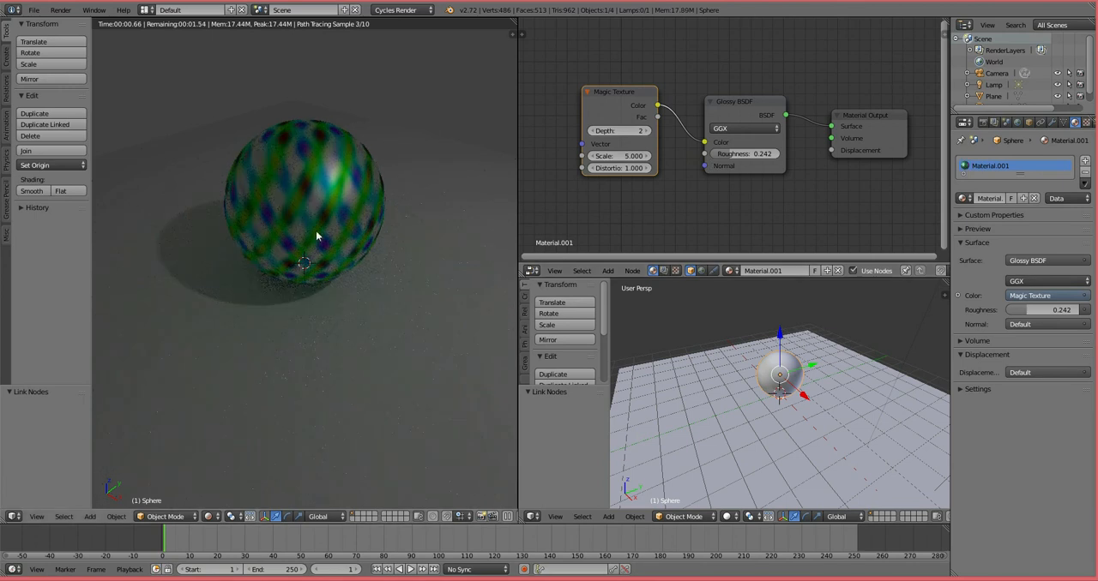
Step: Set the Magic Texture's Scale to 3.200 and Distortion to 4.600, set the Glossy BSDF's Roughness to 0.117, and delete the Magic Texture
left_click_drag(615, 157, 683, 169)
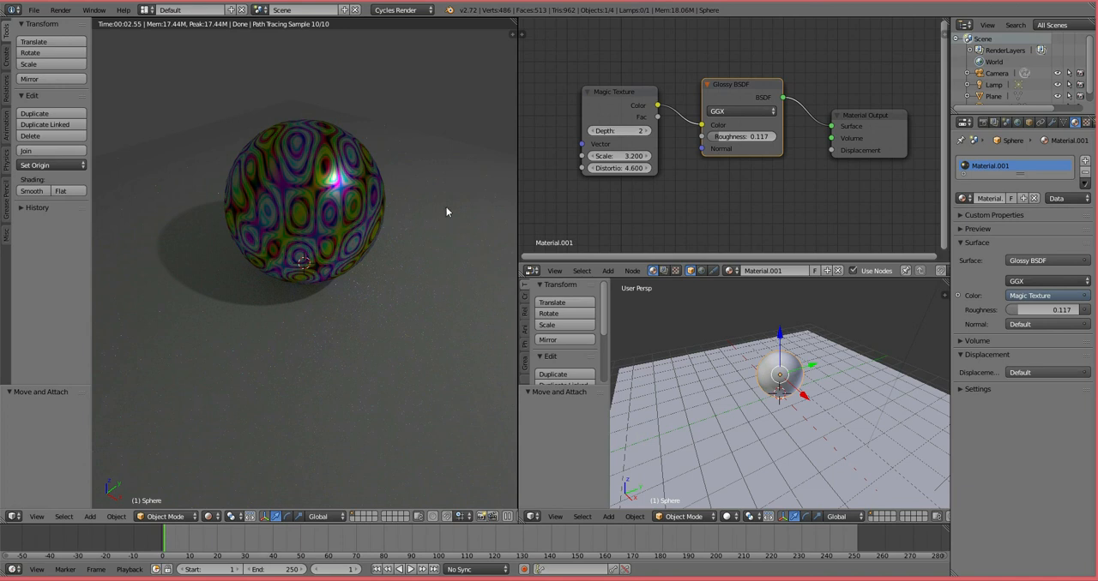
left_click(637, 93)
key("x")
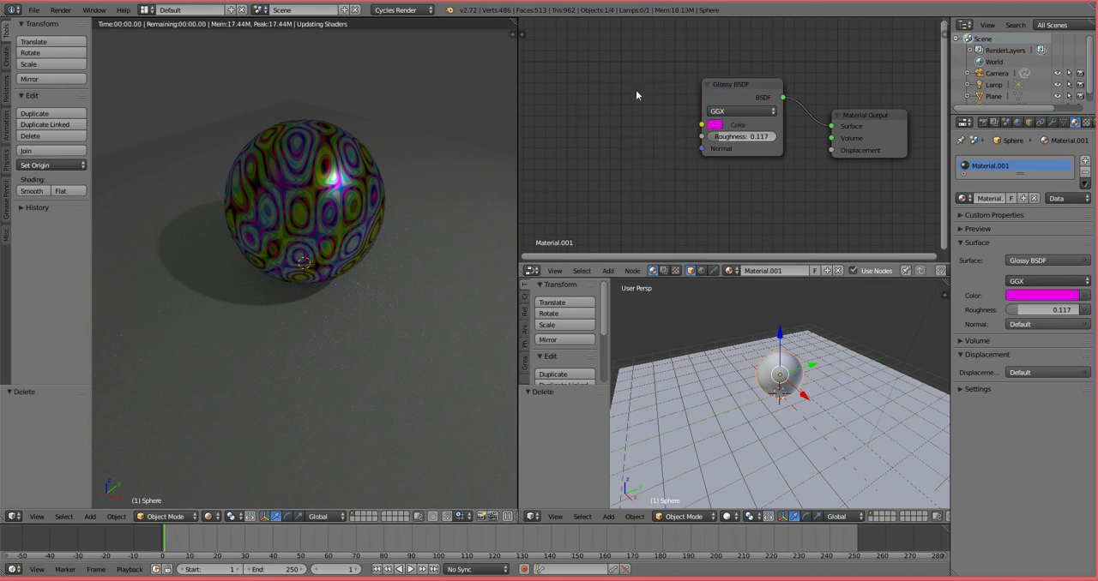
Step: Add an Image Texture node and place it beside the Glossy BSDF on its input side
left_click(609, 271)
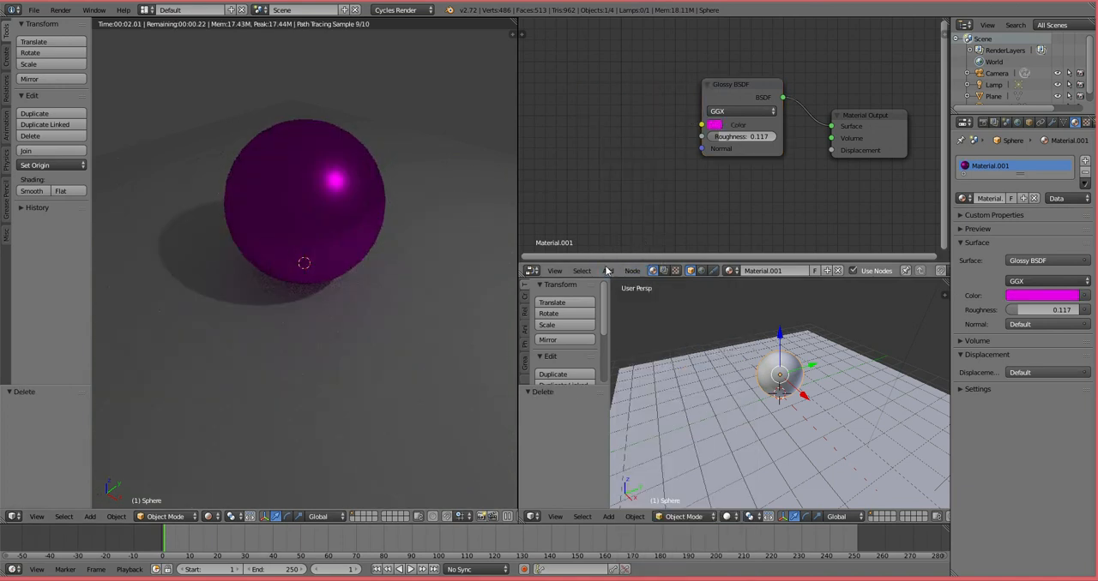
left_click(606, 271)
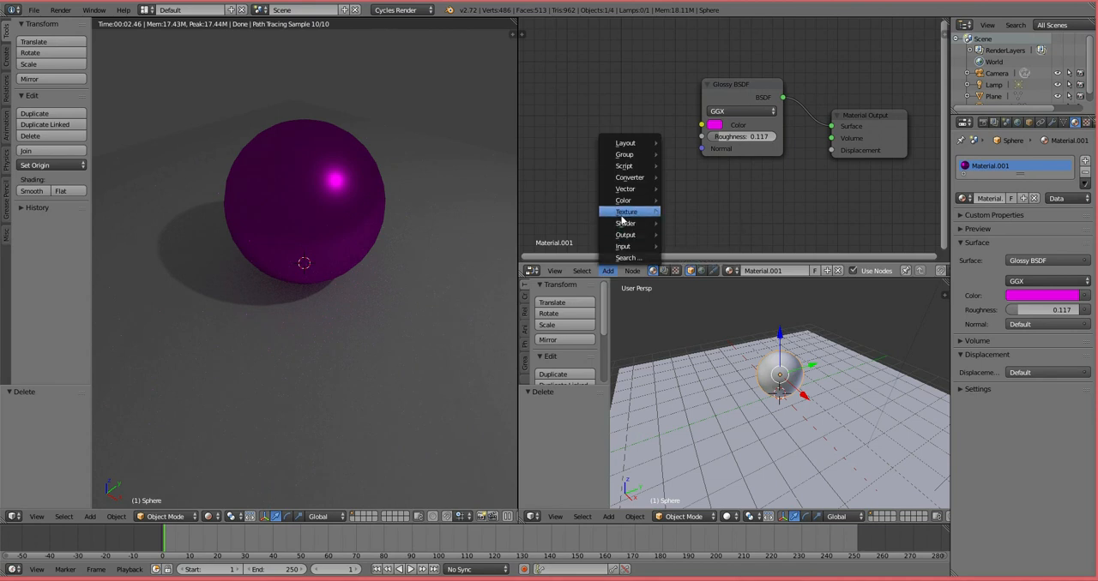
mouse_move(630, 212)
left_click(694, 214)
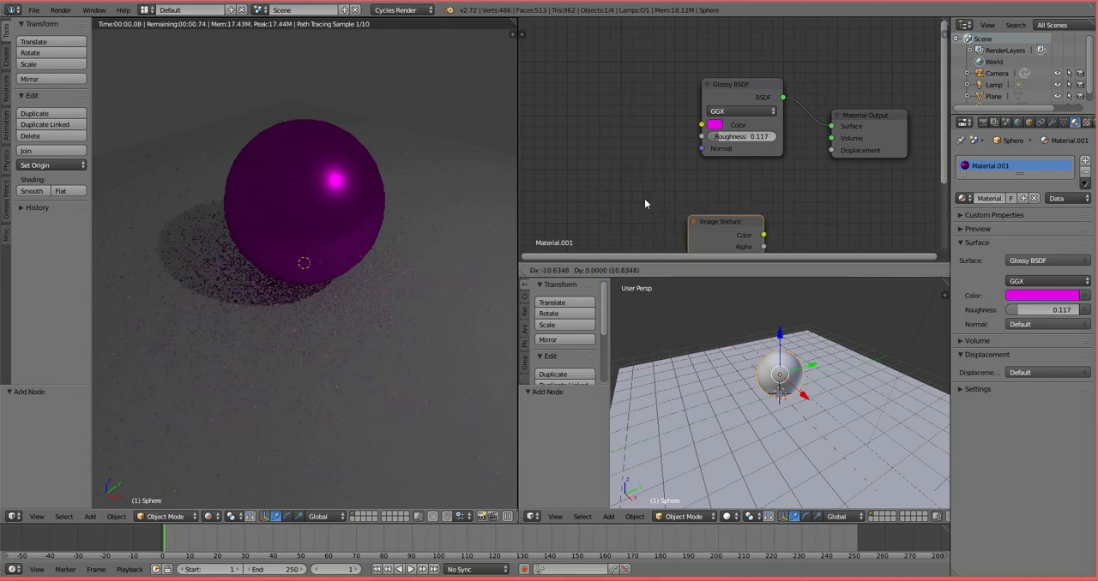
left_click(597, 80)
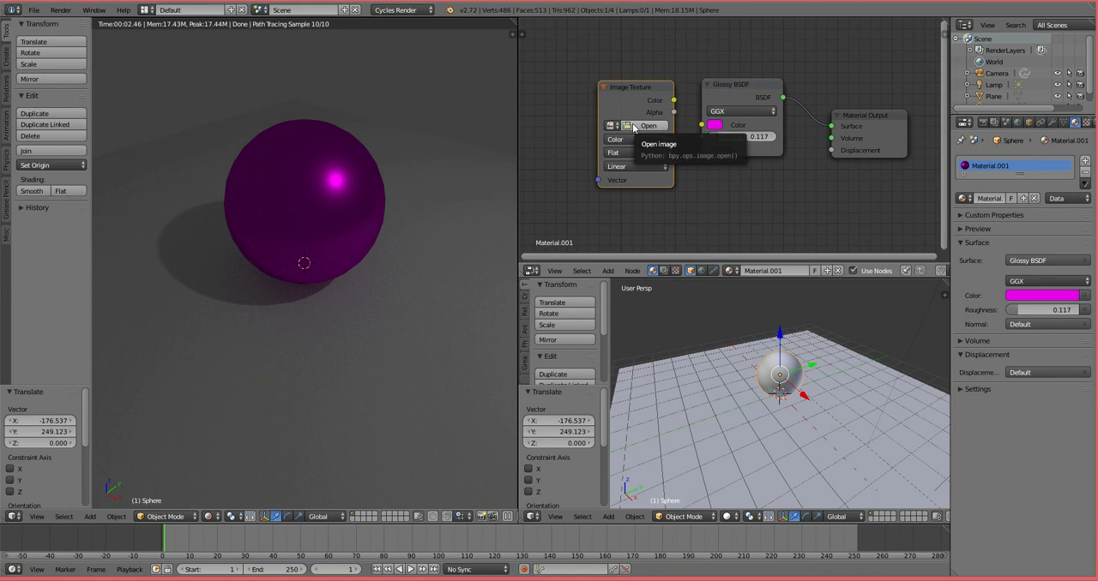
Step: Load urban camo.jpg from E:\materials into the Image Texture and connect its Color output to the Glossy BSDF's Color input
left_click(634, 128)
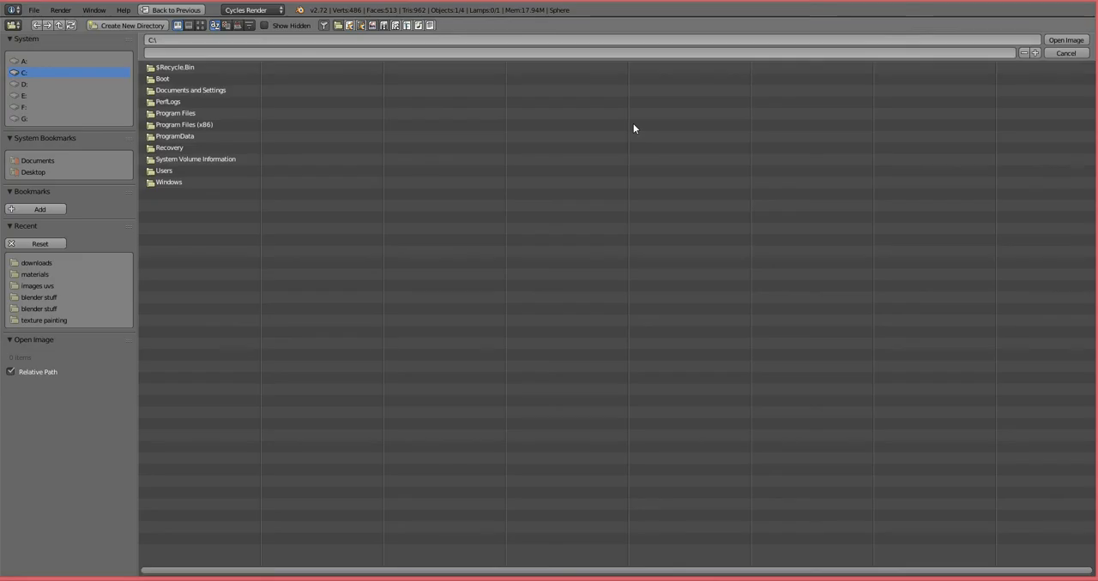
left_click(21, 95)
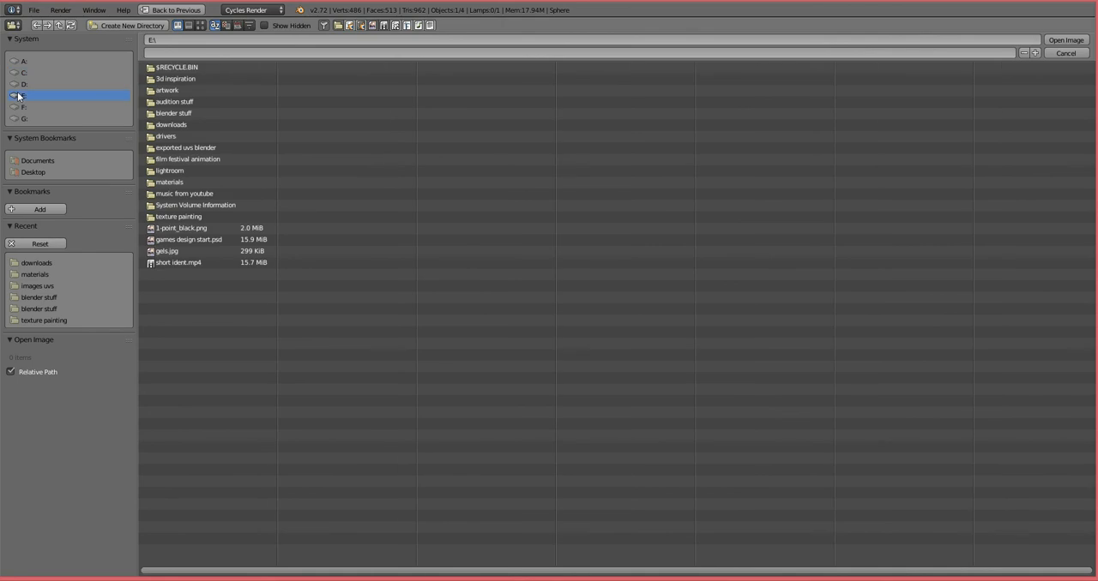
left_click(171, 182)
left_click(180, 103)
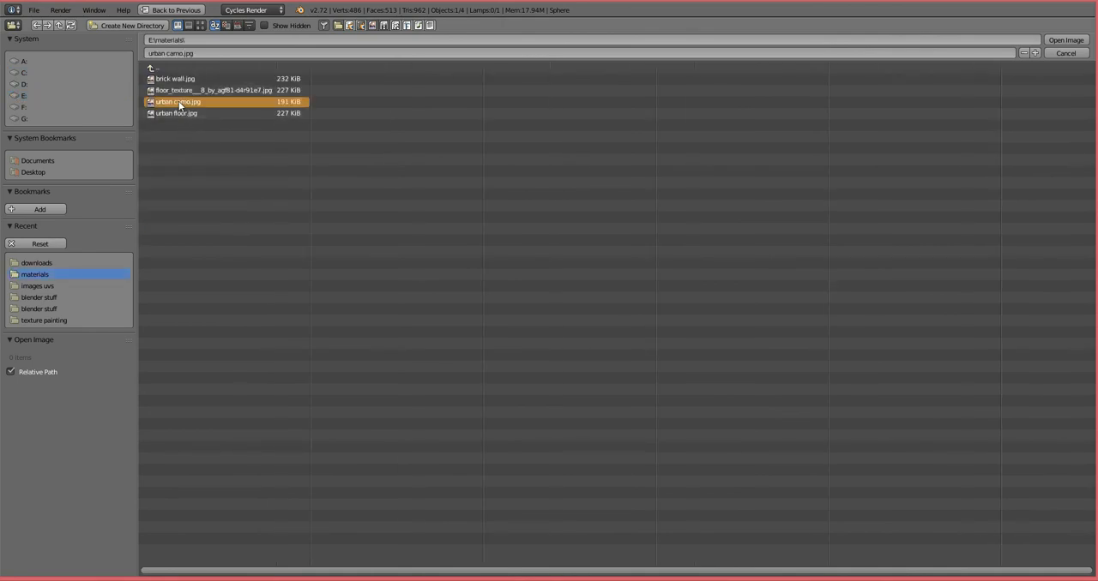
double_click(178, 103)
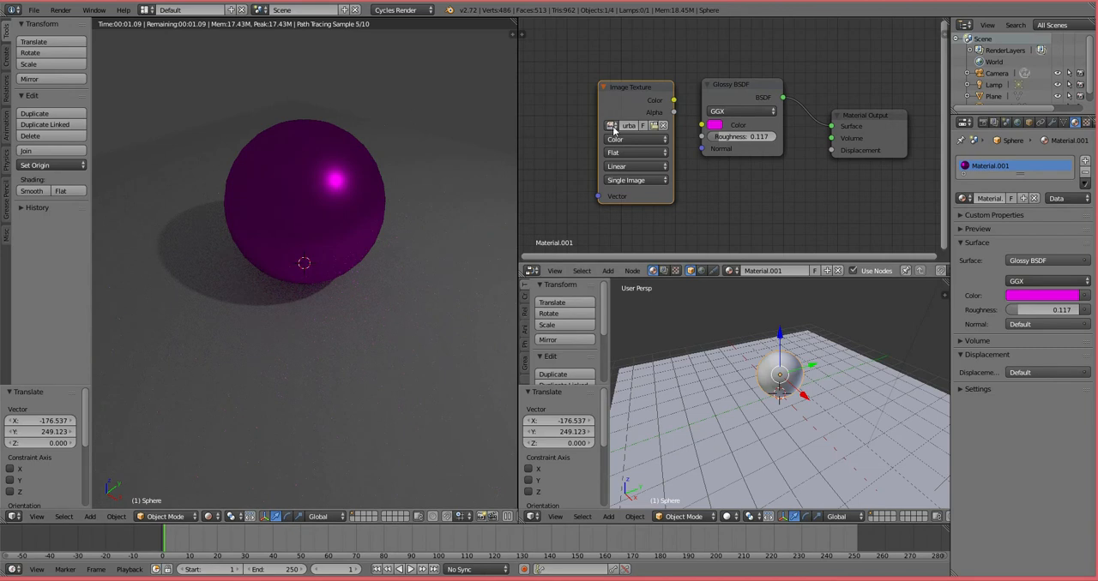
left_click_drag(617, 89, 701, 125)
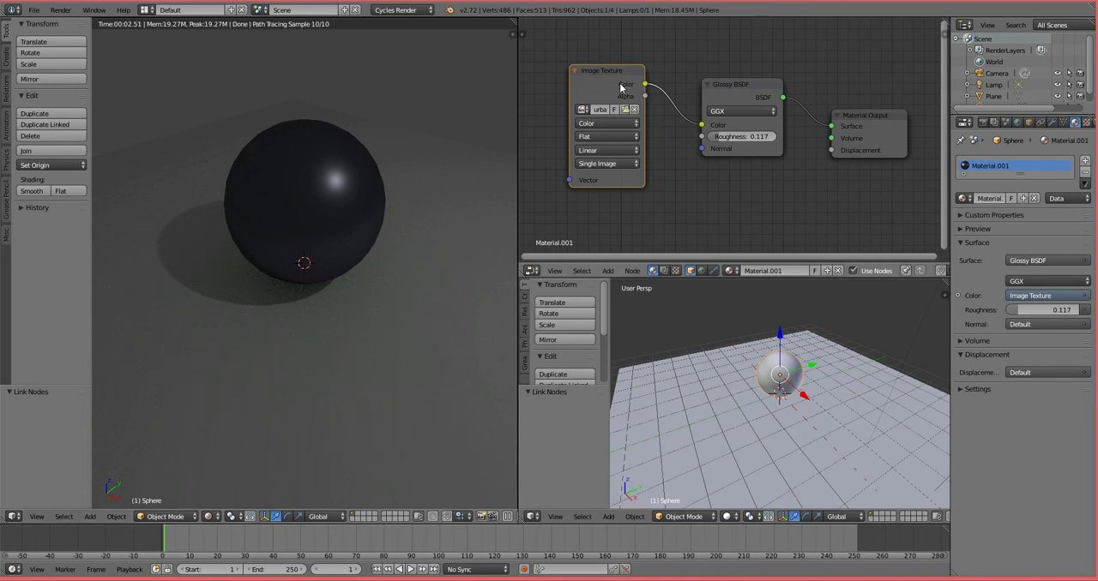
left_click_drag(622, 85, 641, 89)
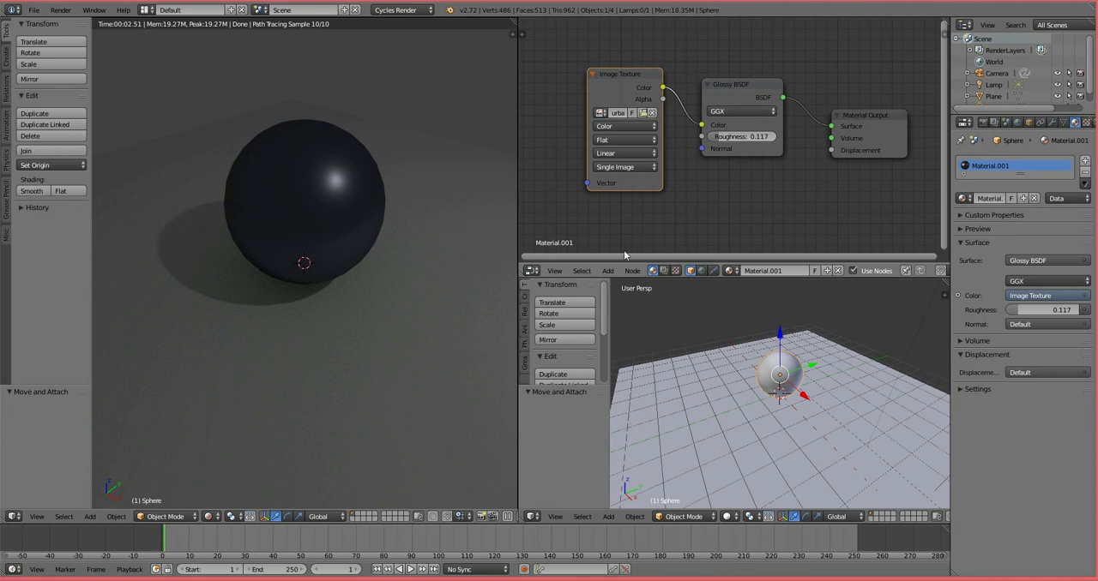
Step: Add a Texture Coordinate node and place it on the input side of the Image Texture
left_click(616, 271)
mouse_move(632, 270)
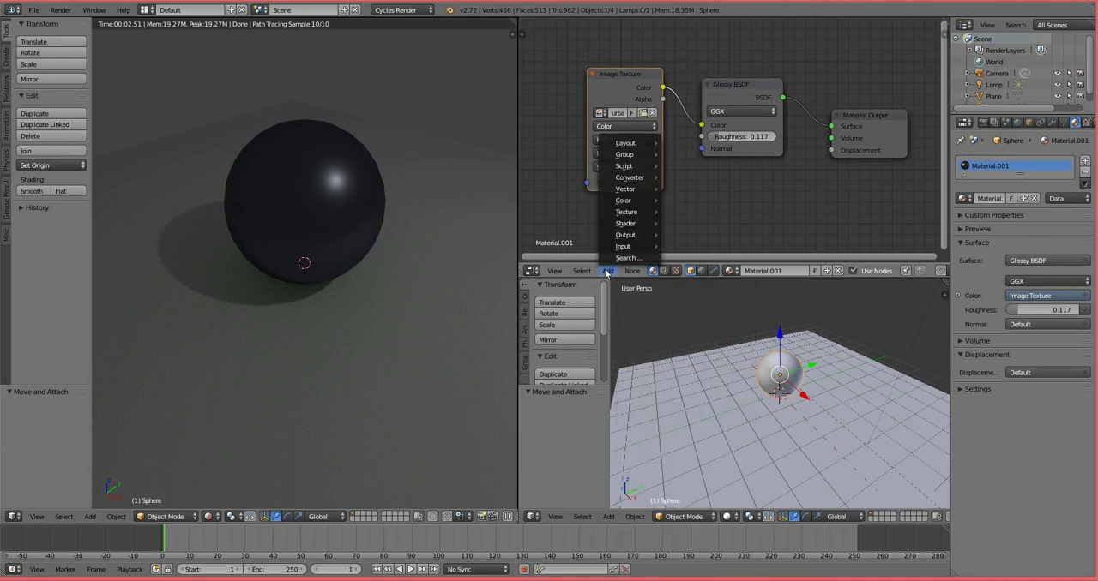
mouse_move(630, 246)
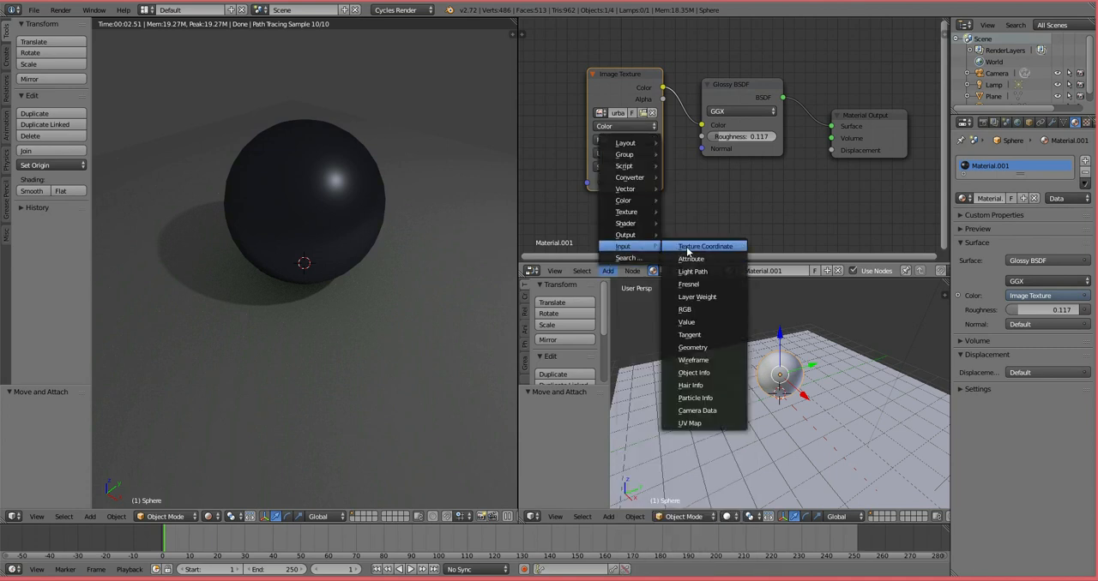
left_click(686, 251)
left_click(504, 112)
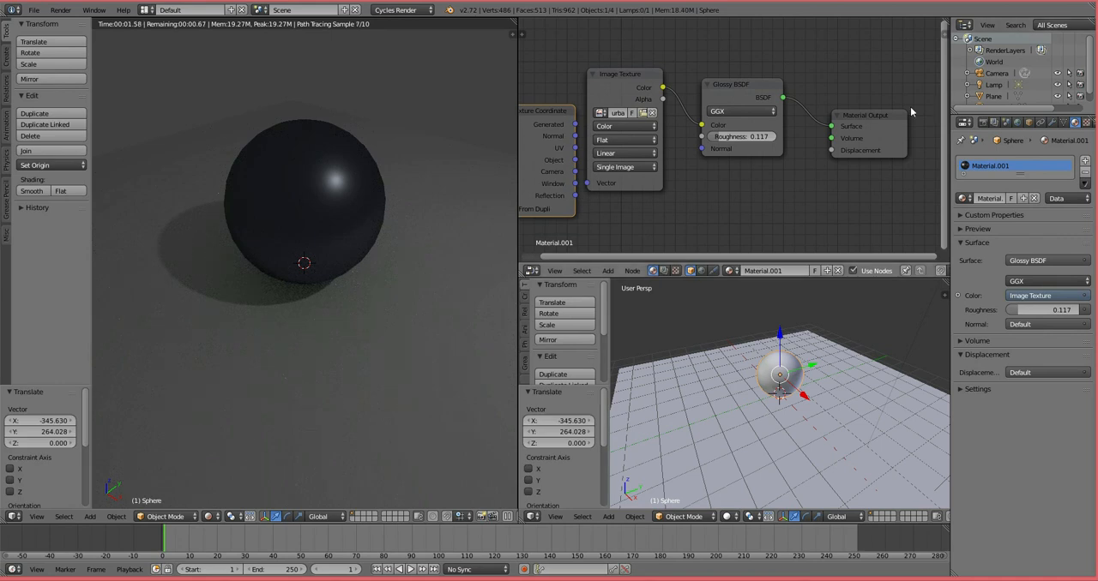
Step: Spread the nodes apart and connect the Texture Coordinate's Generated output to the Image Texture's Vector input
left_click_drag(755, 91, 792, 86)
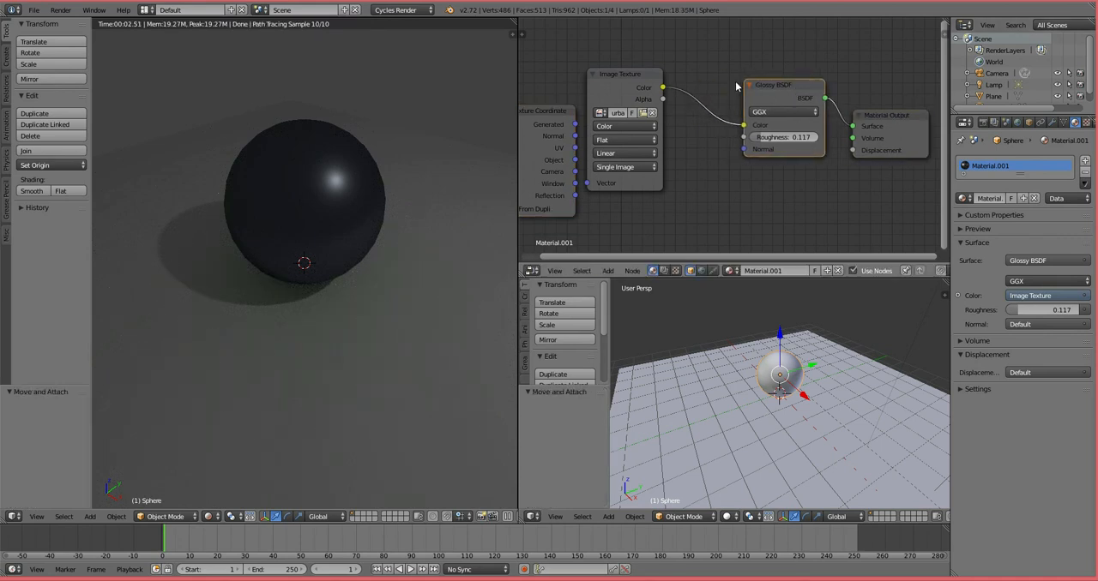
left_click_drag(635, 74, 688, 78)
left_click_drag(550, 116, 644, 187)
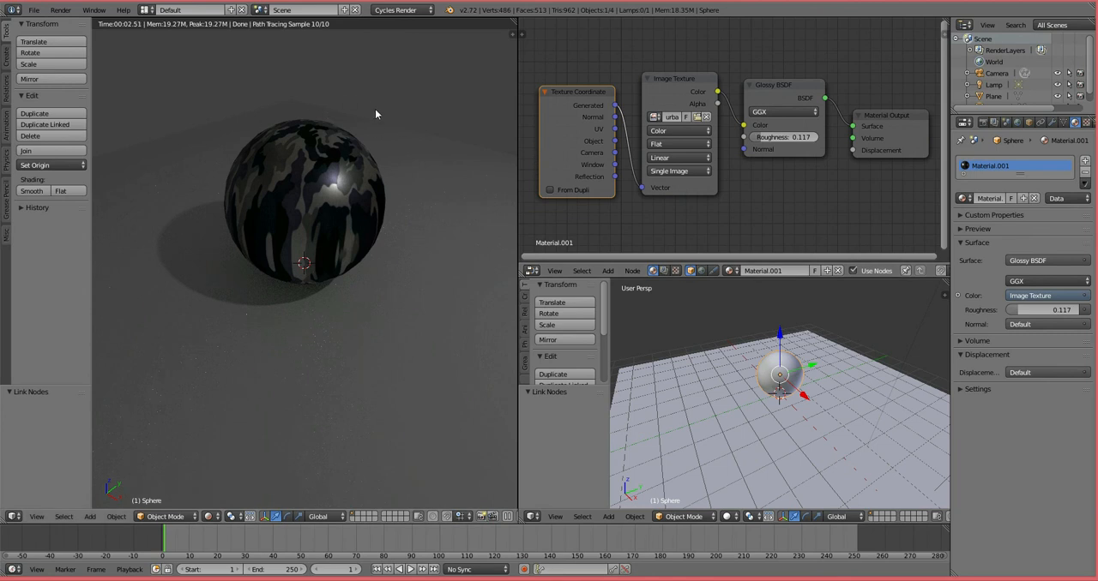
Step: Inspect how the camo image maps onto the rendered sphere from several angles and up close
middle_click_drag(334, 185, 348, 158)
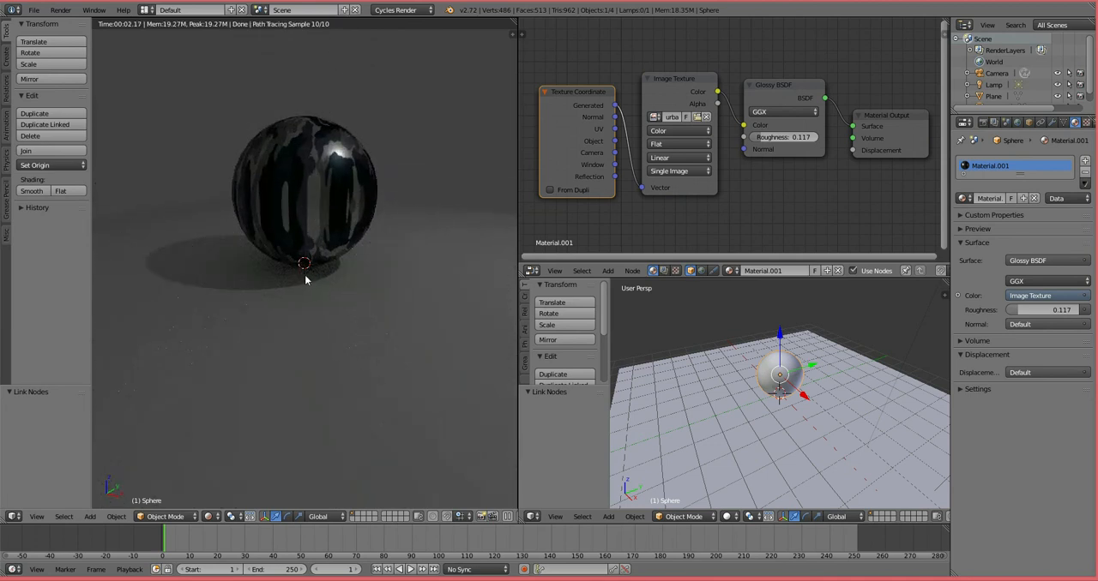
middle_click_drag(381, 83, 257, 215)
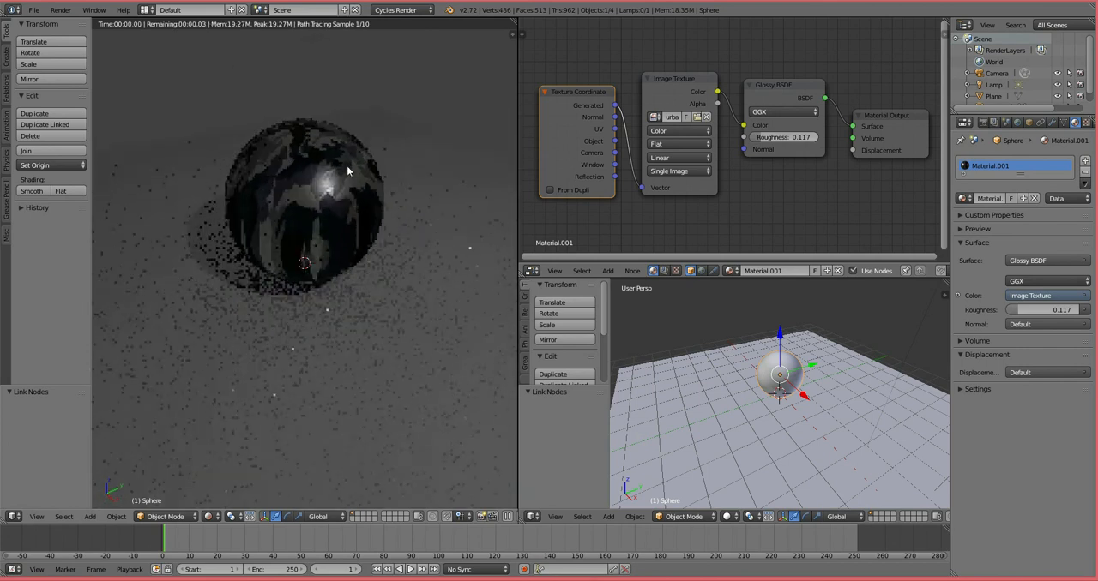
scroll(347, 166, "up", 2)
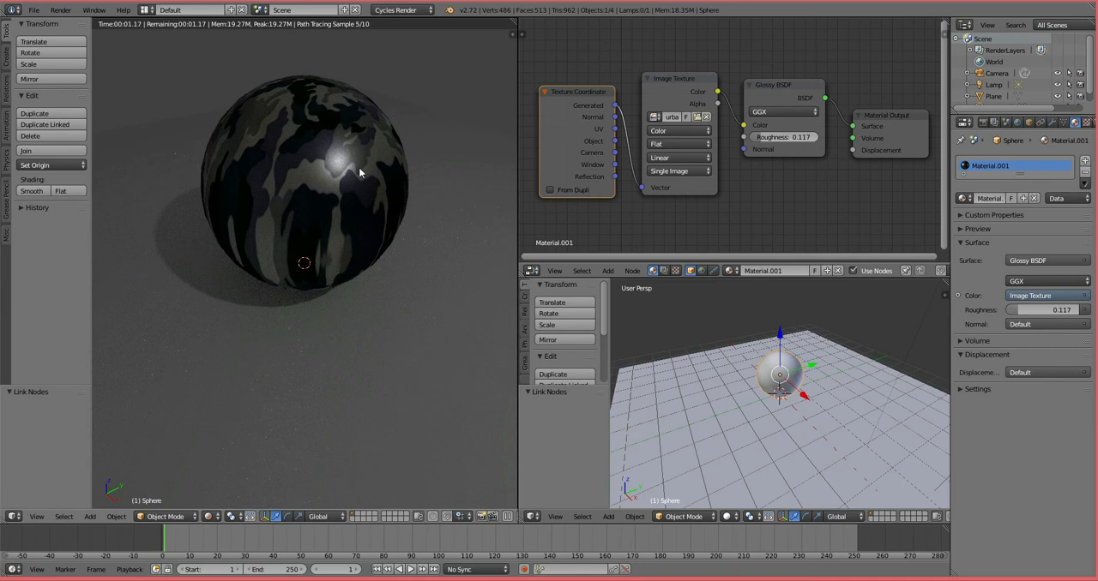
middle_click_drag(362, 173, 371, 258)
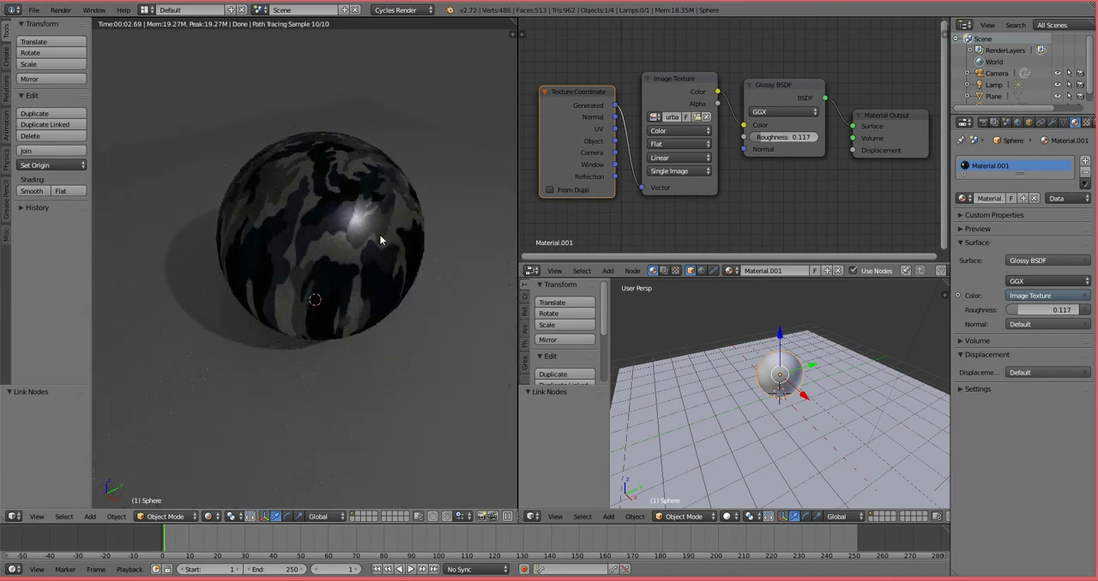
middle_click_drag(373, 328, 344, 296)
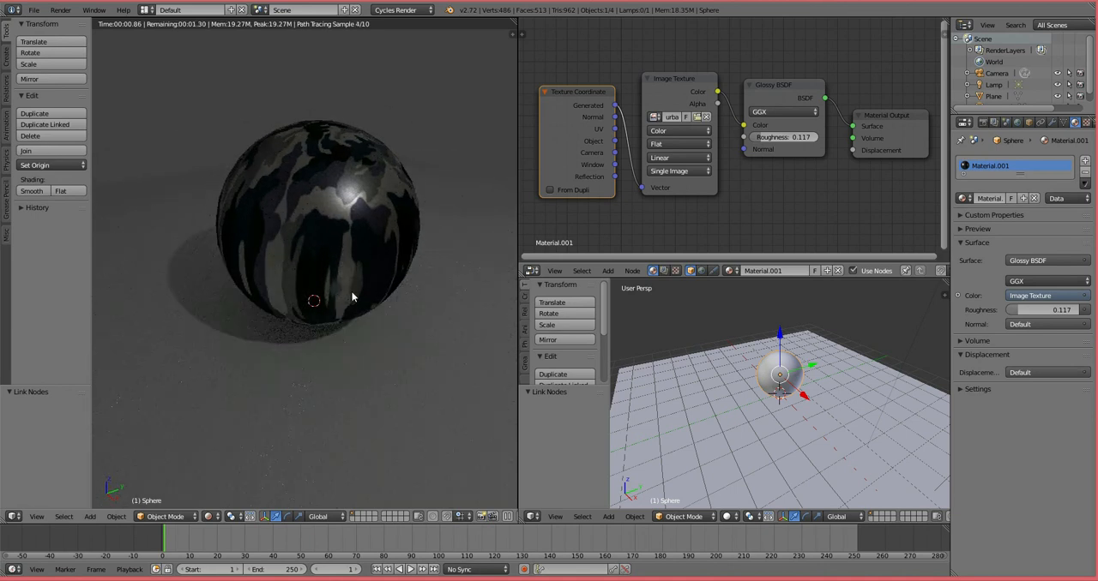